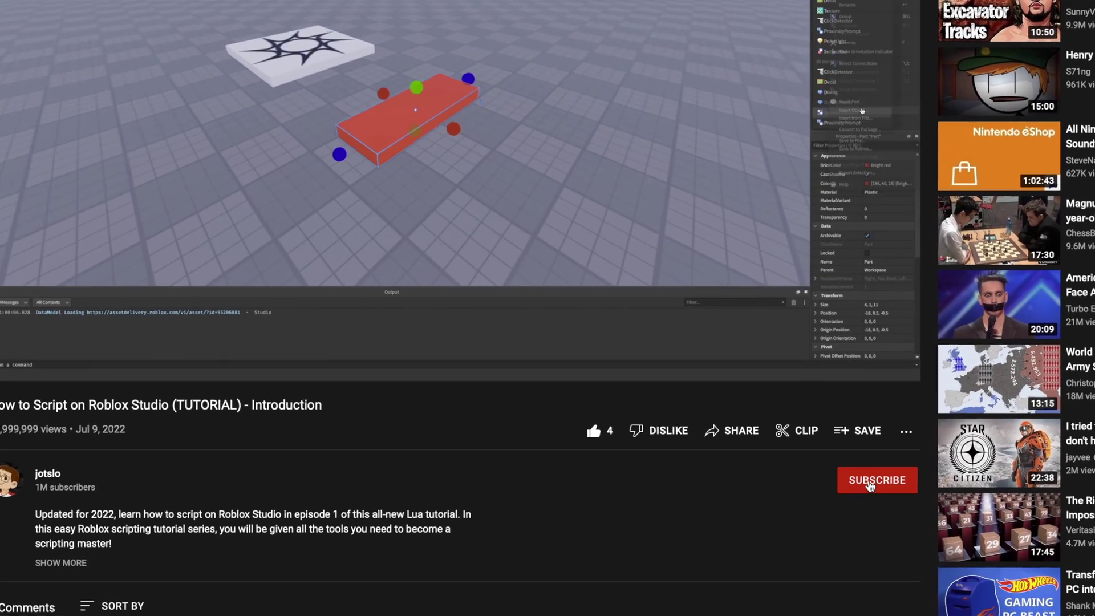
Step: Subscribe to the tutorial's YouTube channel and bring up its bell notification options
click(879, 489)
click(905, 492)
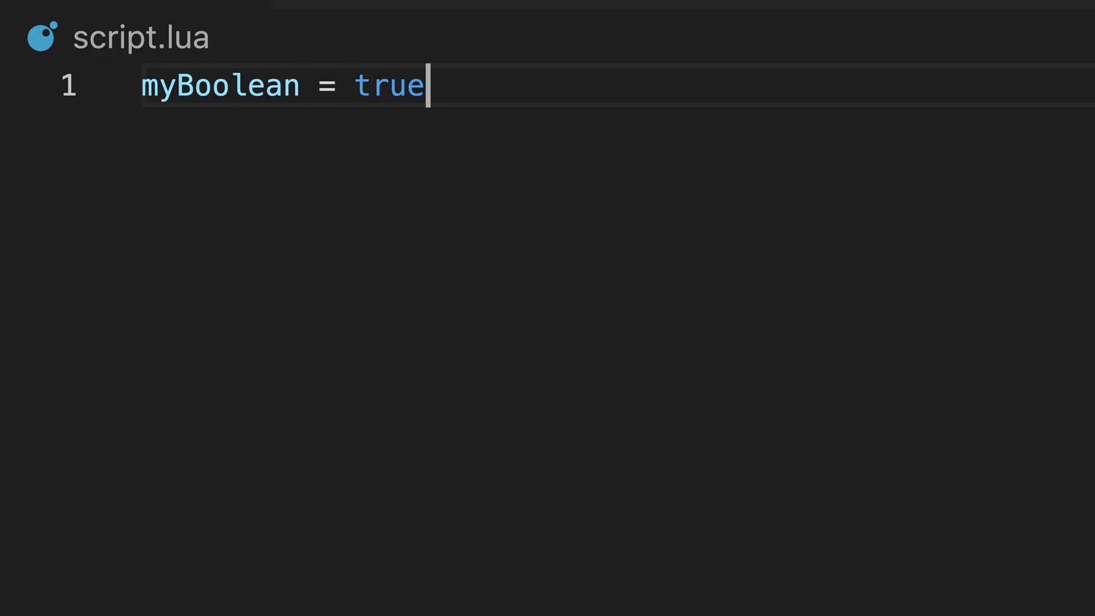
text(5 == 5)
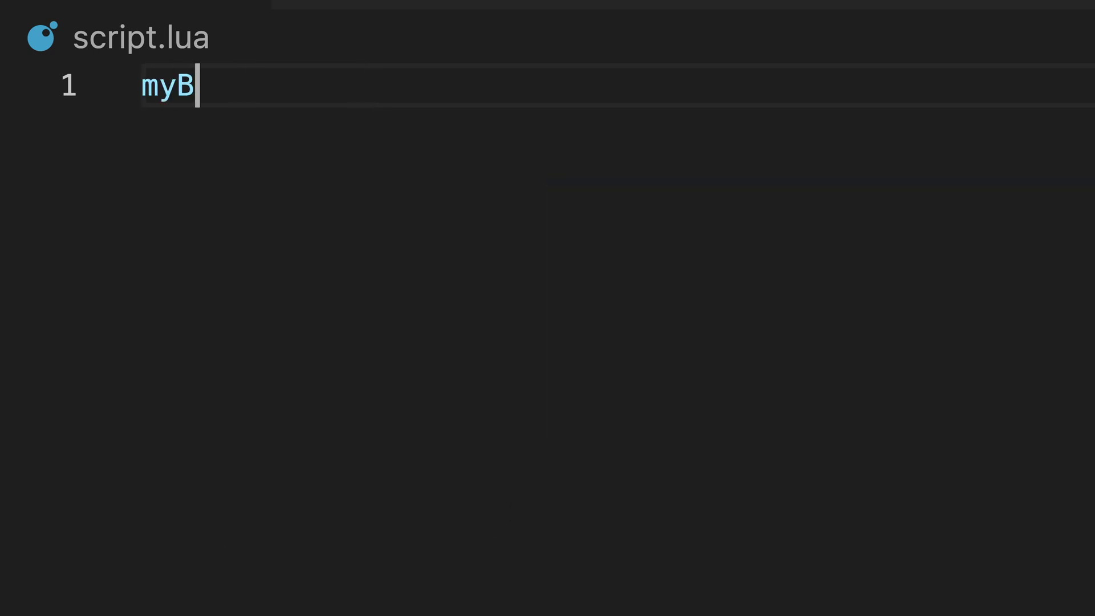
text(oolean = 5 == 5)
Step: Add the print(myBoolean) line, then replace line 1's 5 == 5 comparison with 2 == 6
key(Return)
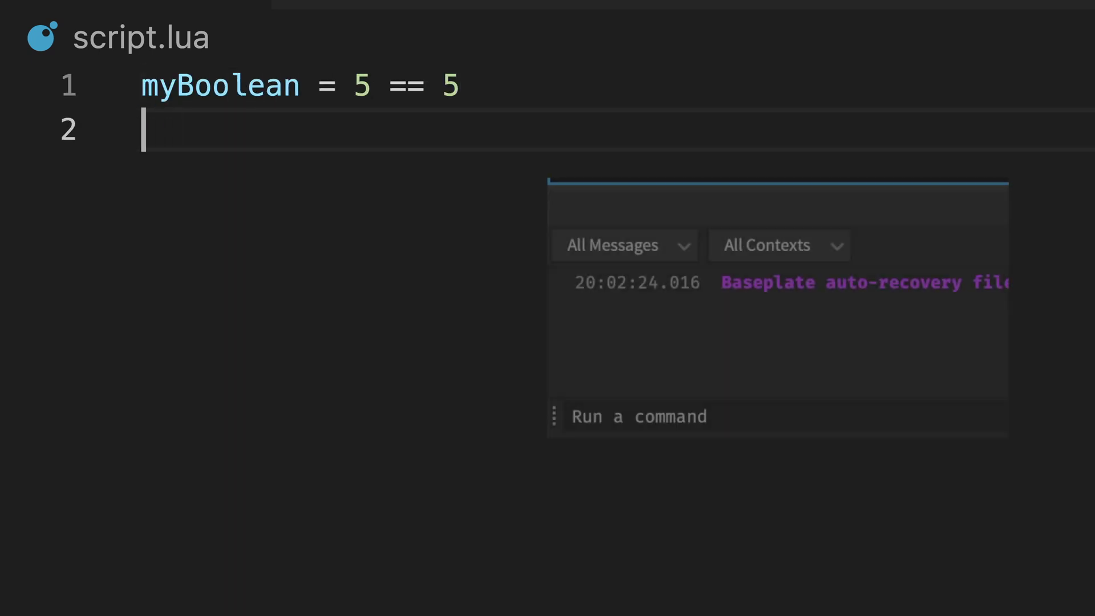
text(print(myBoolean)
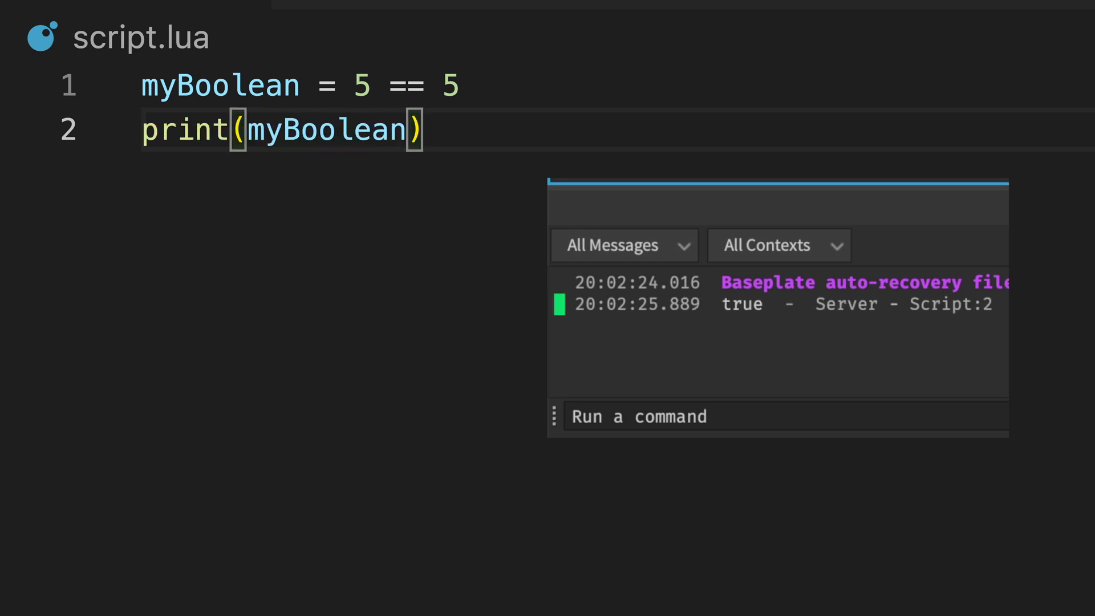
key(BackSpace)
key(BackSpace)
key(BackSpace)
key(BackSpace)
text(2 ==)
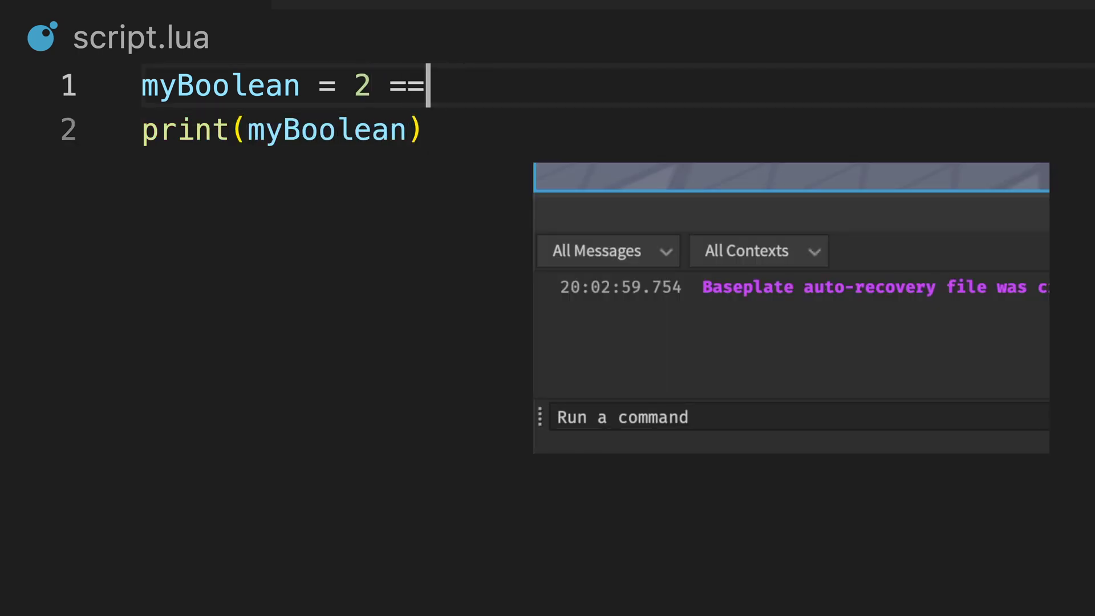
text( 6)
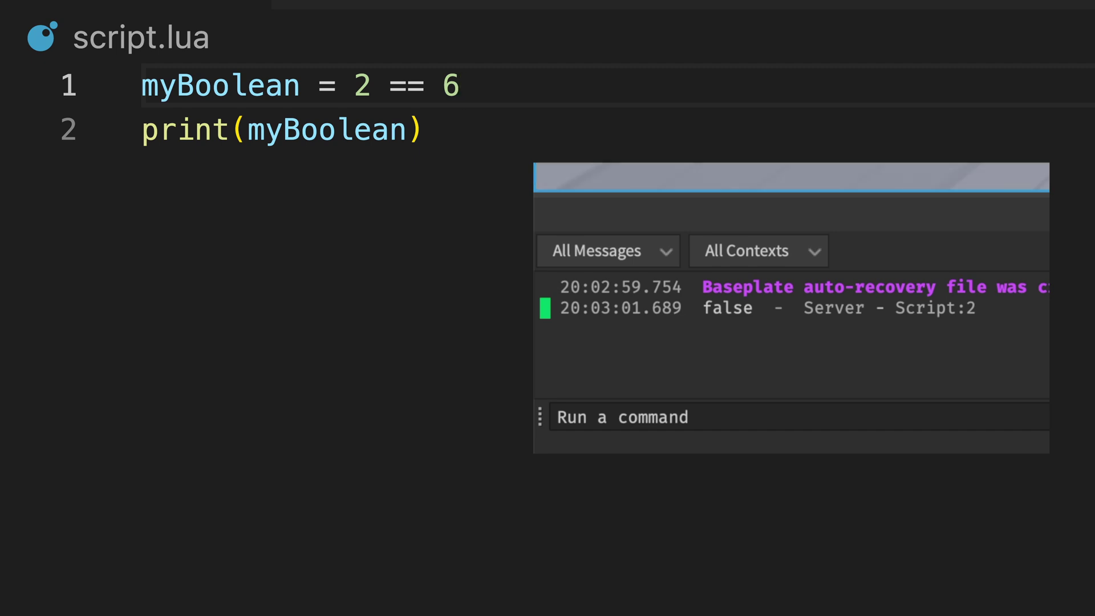
text(myN)
text(p)
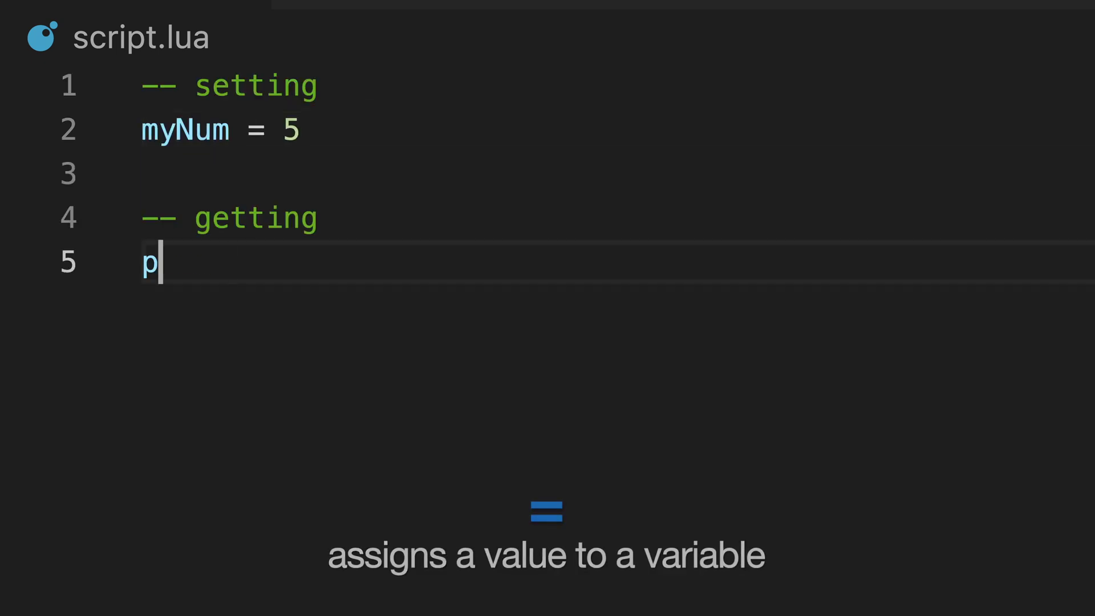
text(rint(5 == 5) --> true)
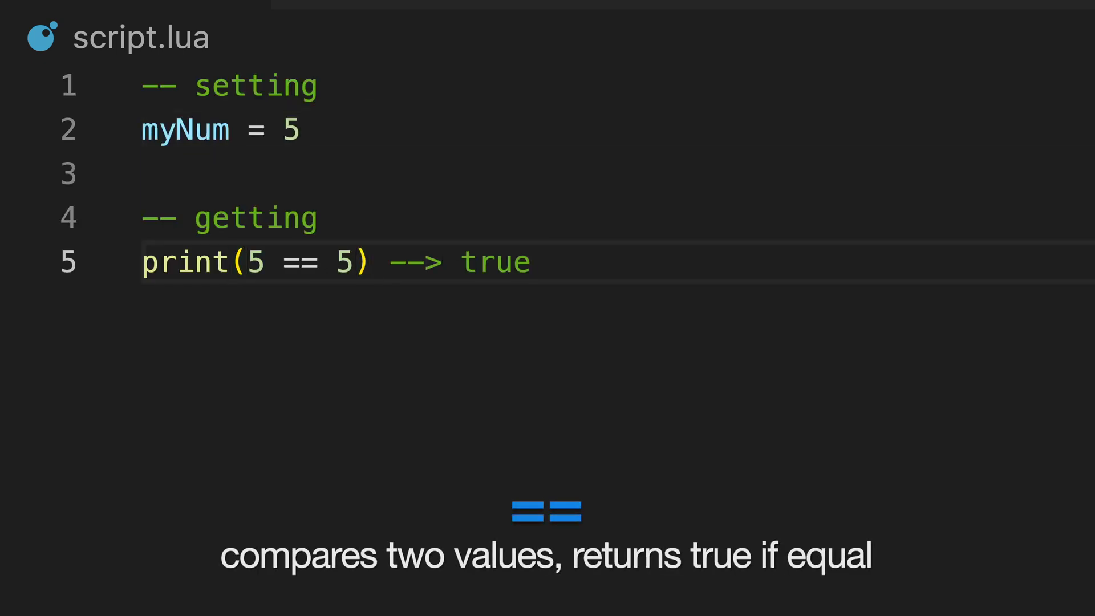
text(print(2 == 2))
Step: Write myNum = 5 + 3 with prints of myNum == 8, 'y' .. 'es' == "yes" and true == false
key(Return)
text(print()
text('hi' == )
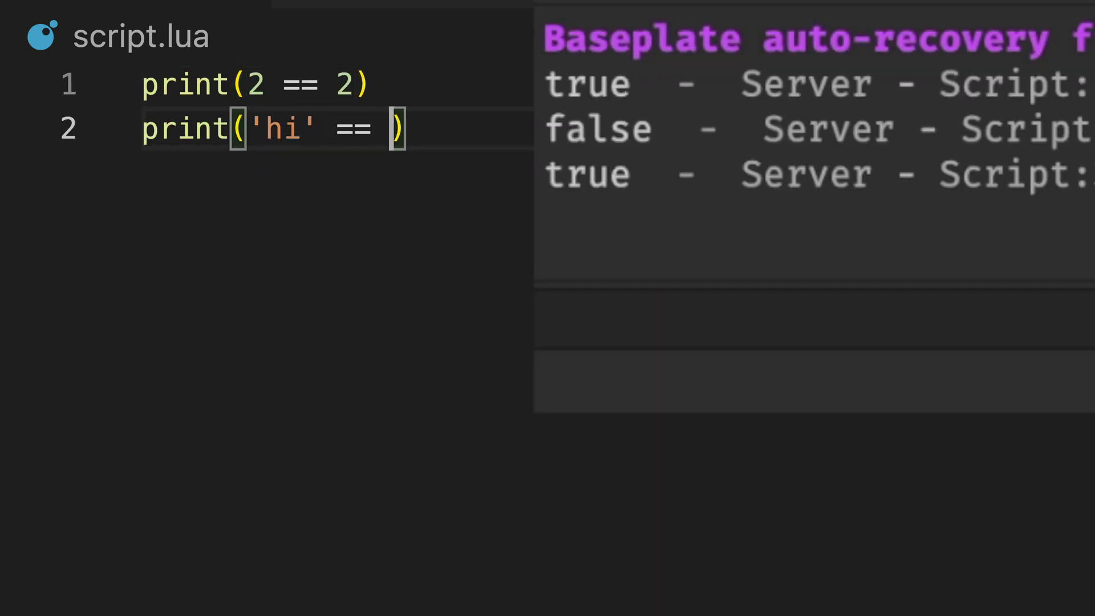
text('hello'))
key(Return)
text(print(true == true))
text(print(my)
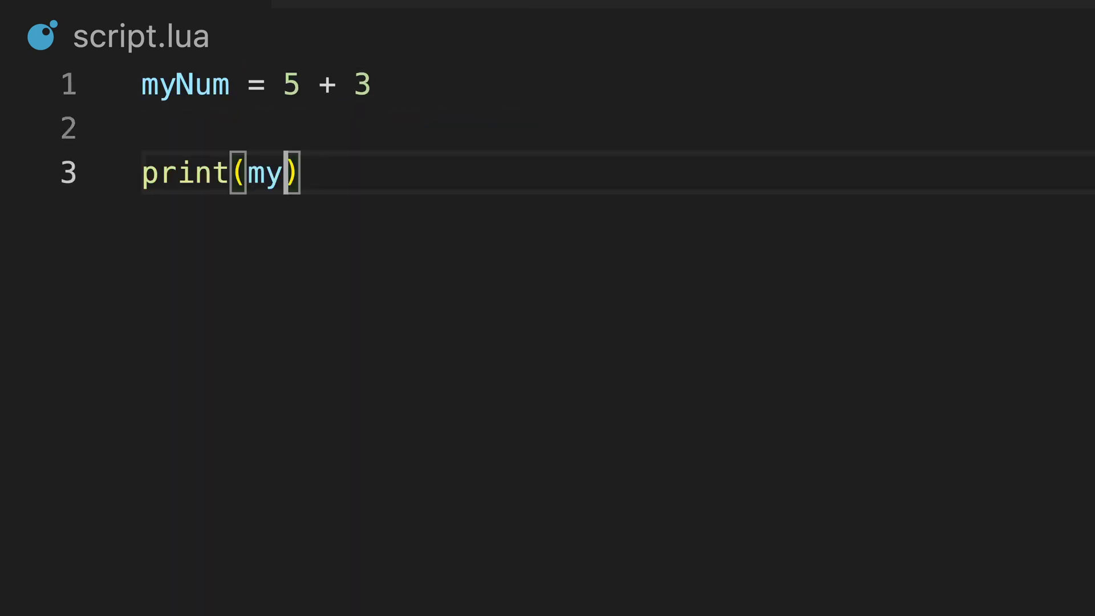
text(Num == 8))
key(Return)
text(print('y' .. 'es' == "y)
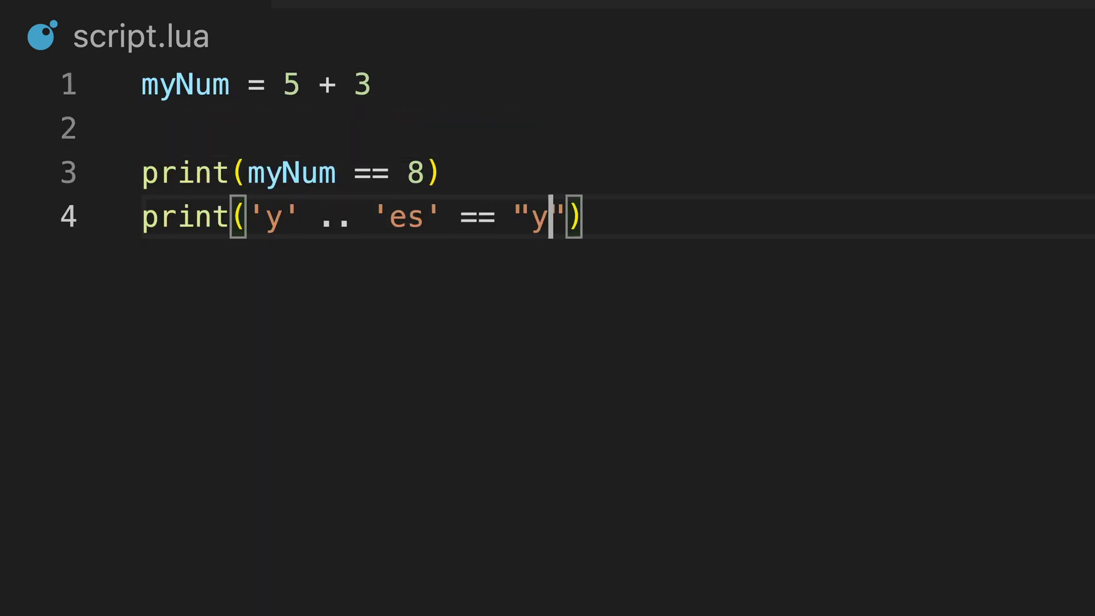
text(es"))
key(Return)
text(print(true == false)
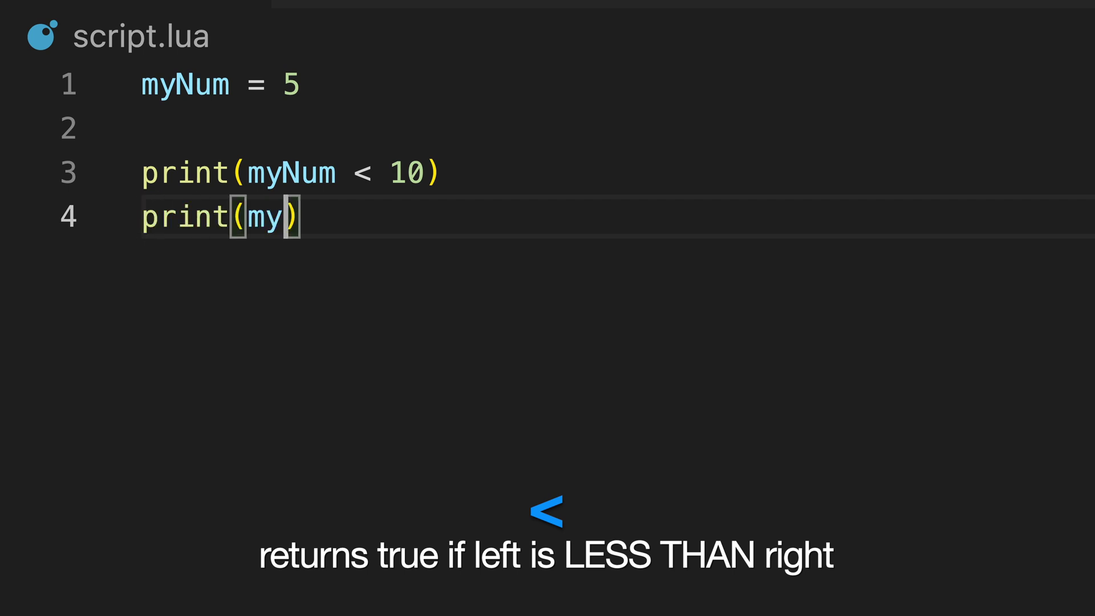
text(Num < 5))
Step: Print less-than and less-than-or-equal checks against myNum
key(Return)
text(print(myNum < -2)
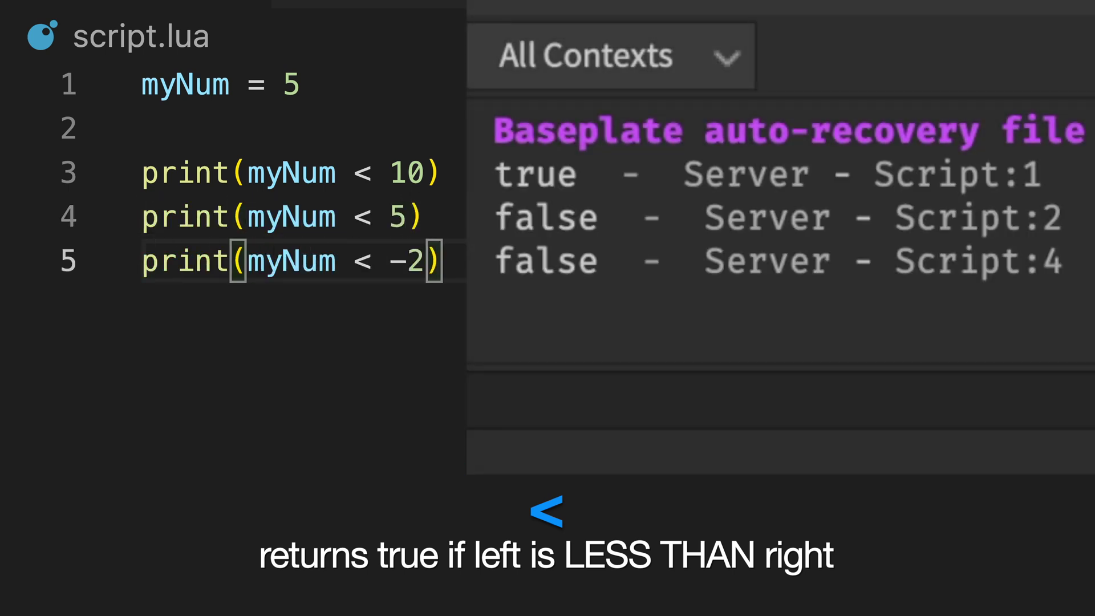
text((myNum <= 8)
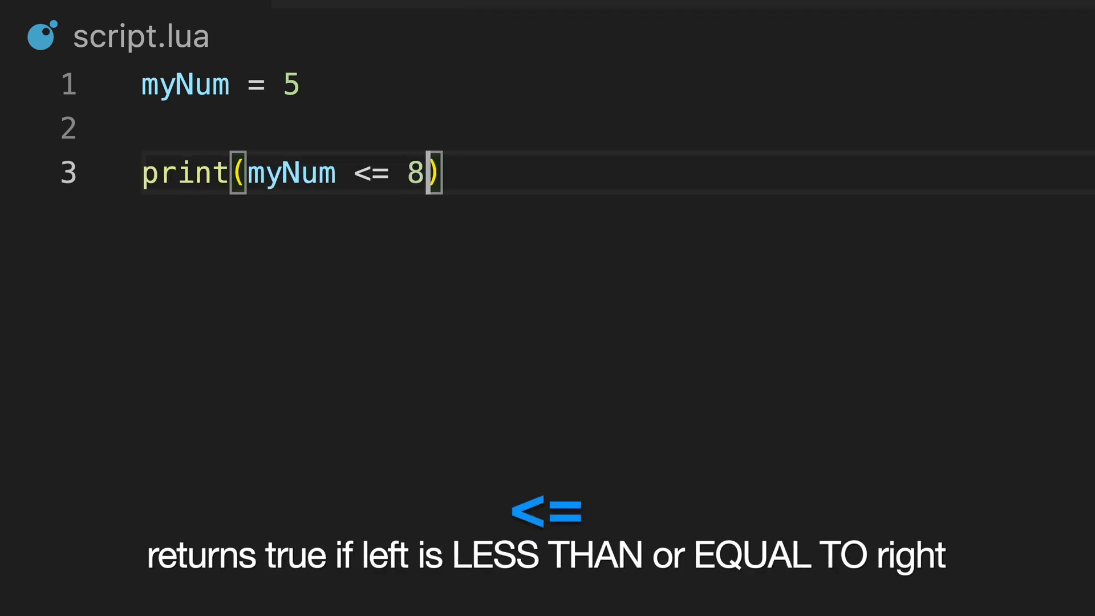
key(Return)
text(print(m)
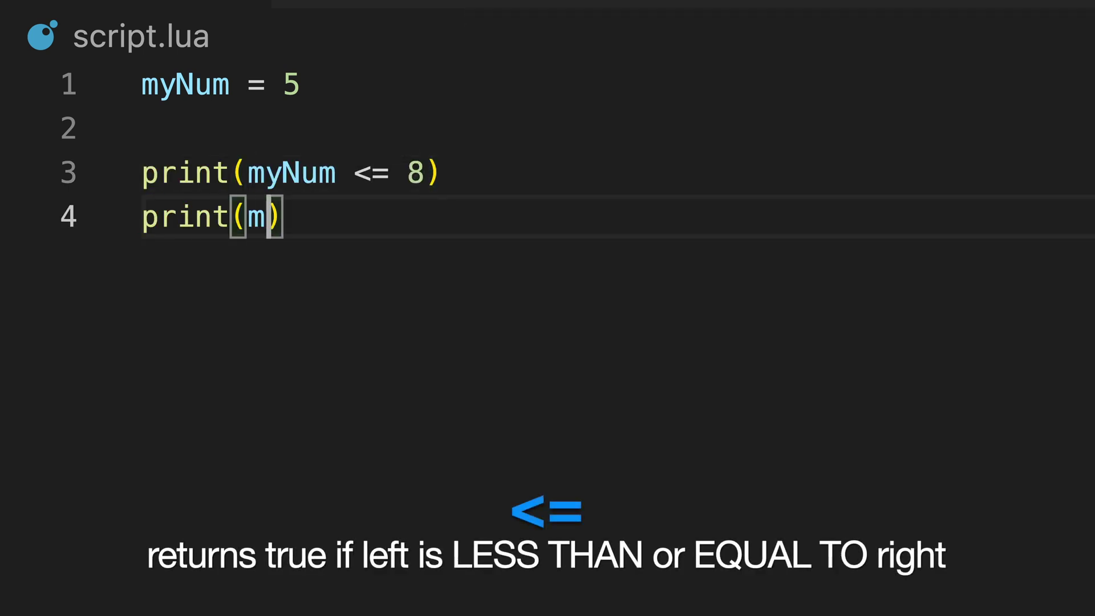
text(yNum <= 5))
key(Return)
text(print(myNum <= -1)
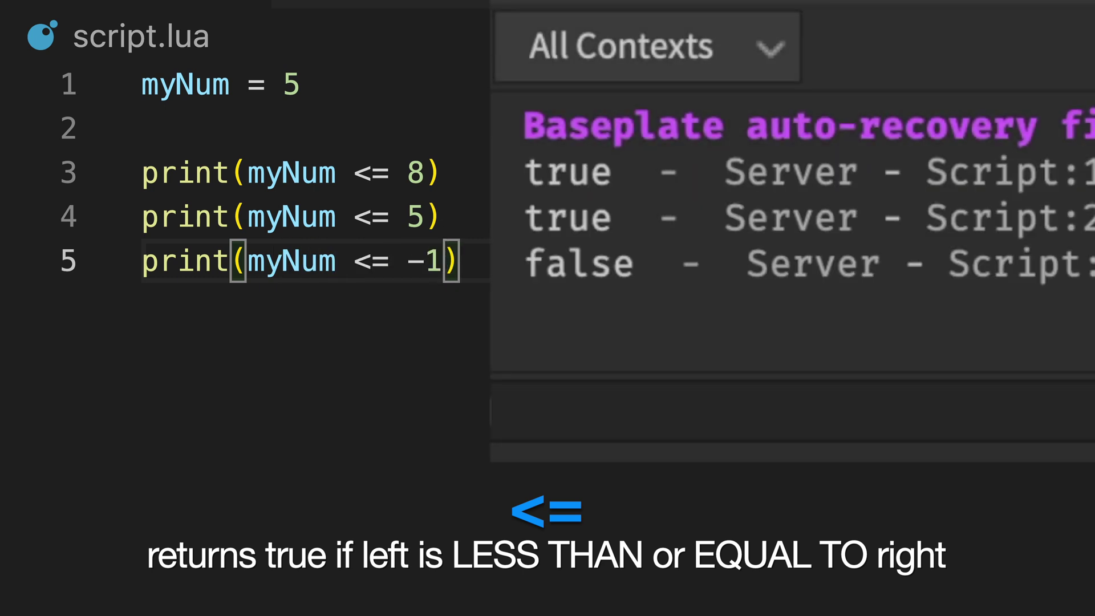
text(myNum > 2)
Step: Print greater-than, greater-than-or-equal and not-equal (~=) checks against myNum
key(Return)
text(print()
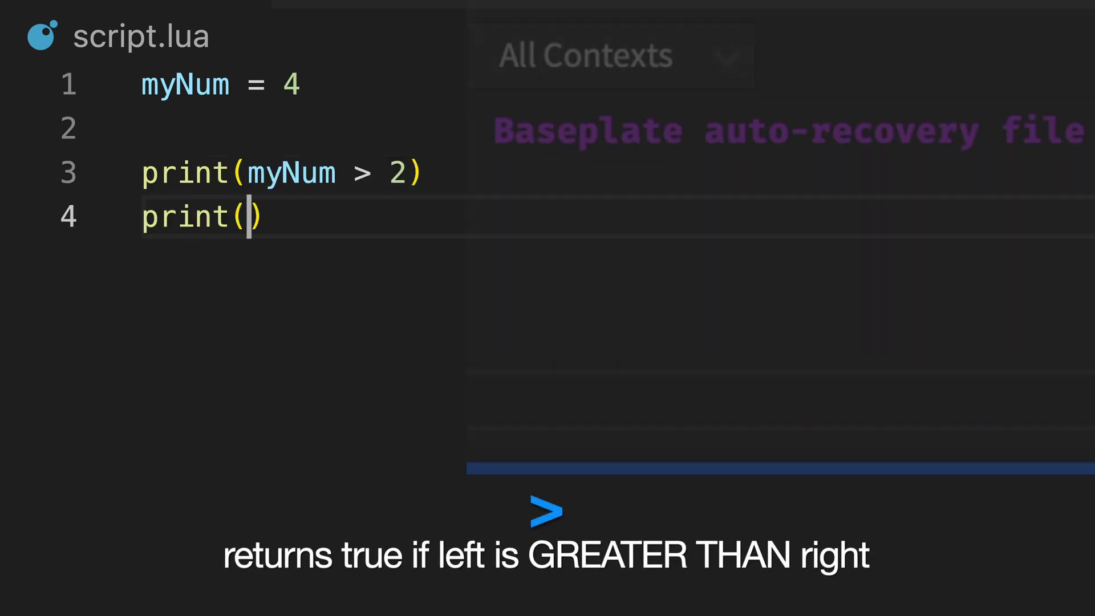
text(myNum > 4)
key(Return)
text(print(myNum > 8)
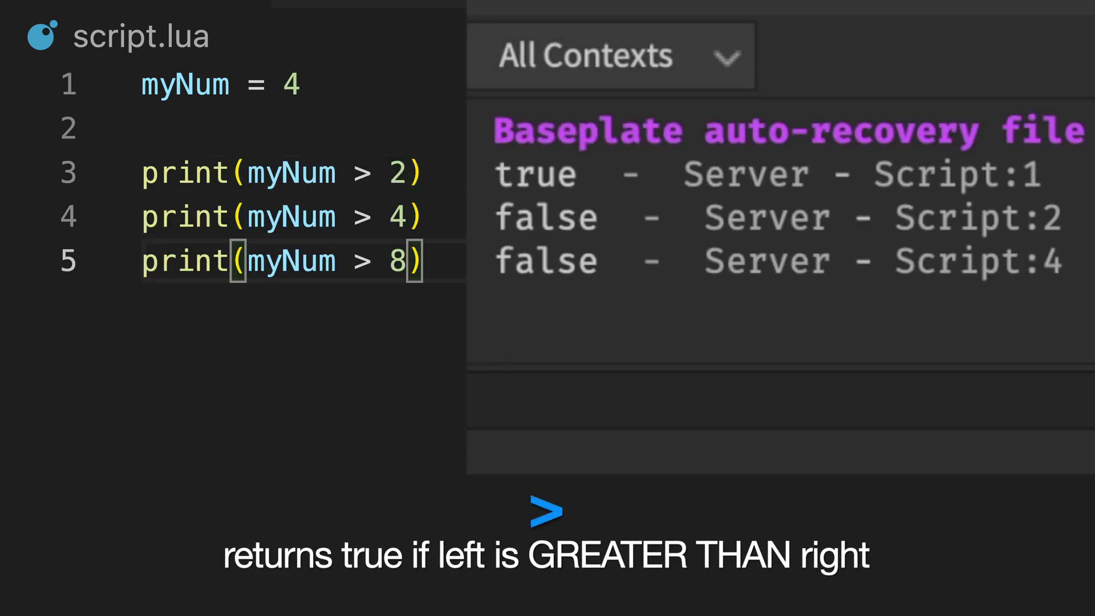
text(um >= 2)
key(Return)
text(print(m)
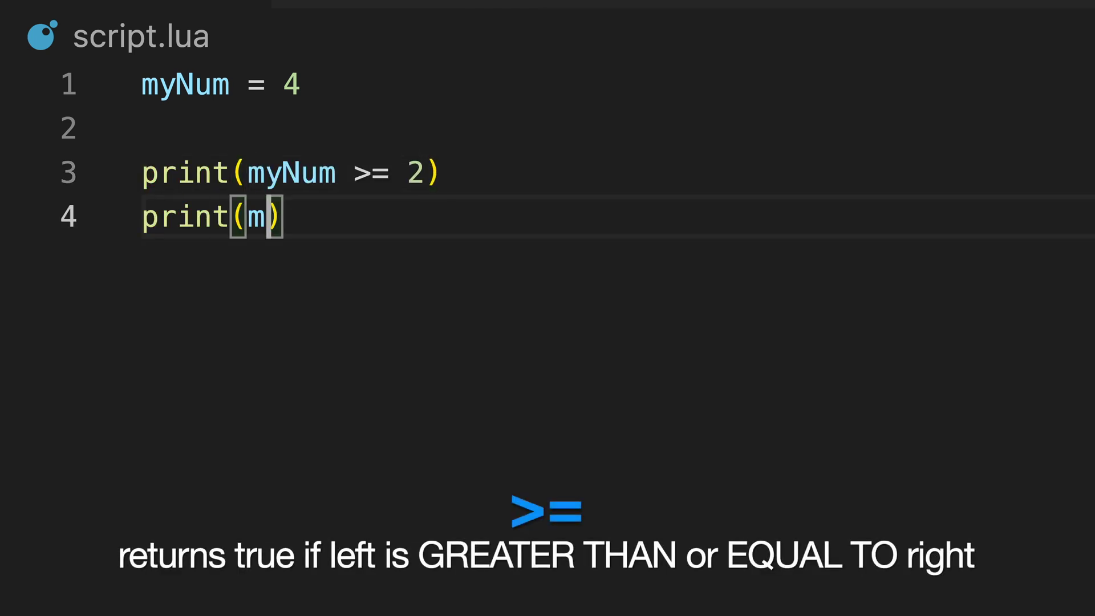
text(yNum >= 4)
key(Return)
text(print(myNum >= 8)
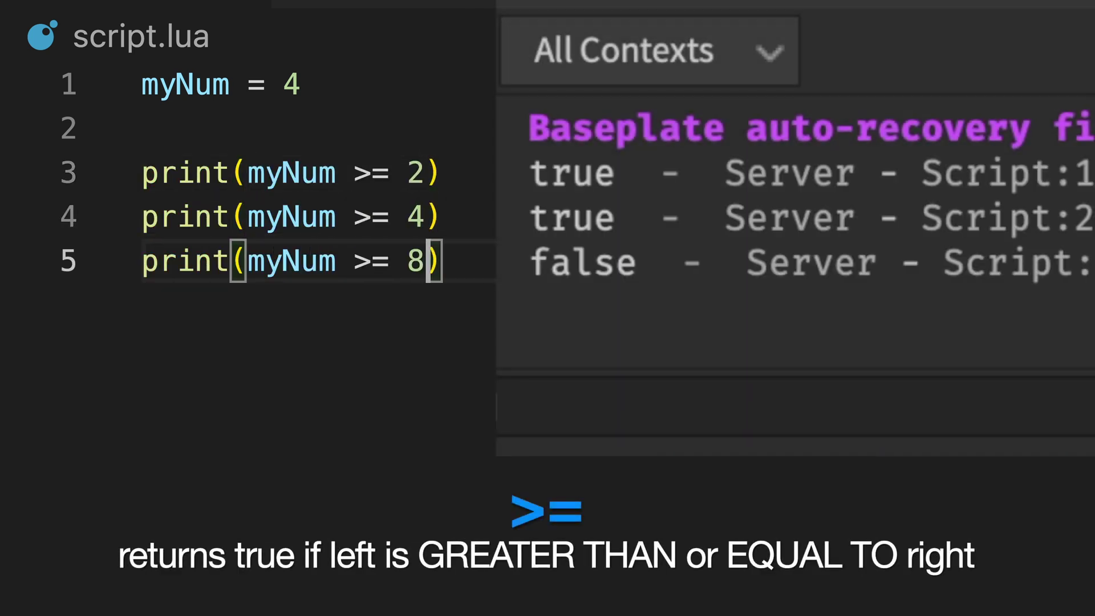
text(myNum ~= -1)
key(Return)
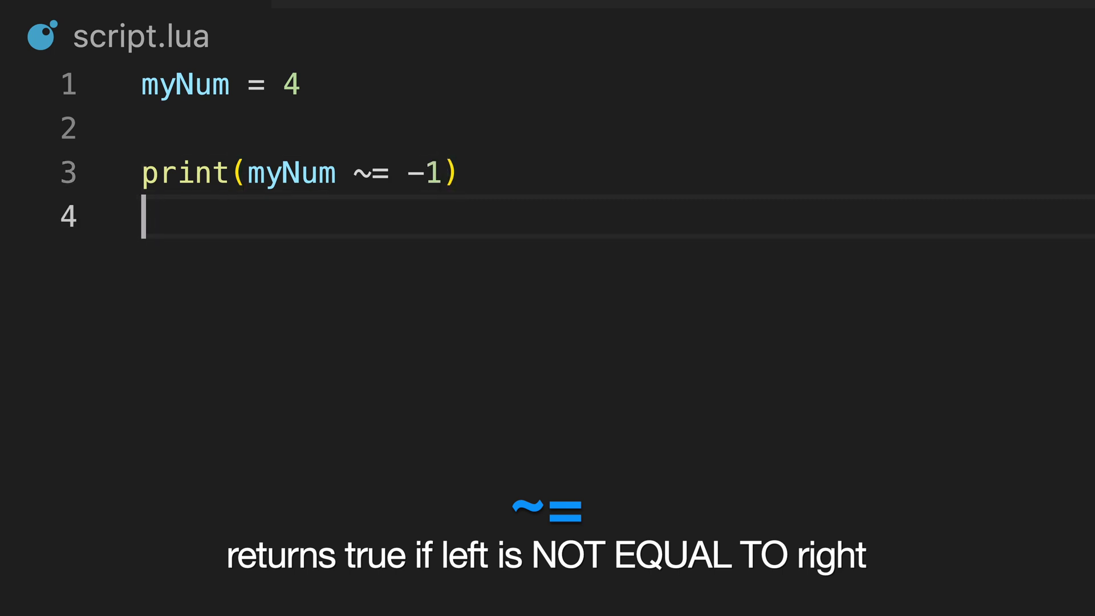
text(print(myNum ~= 3)
key(Return)
text(print(myNum ~= )
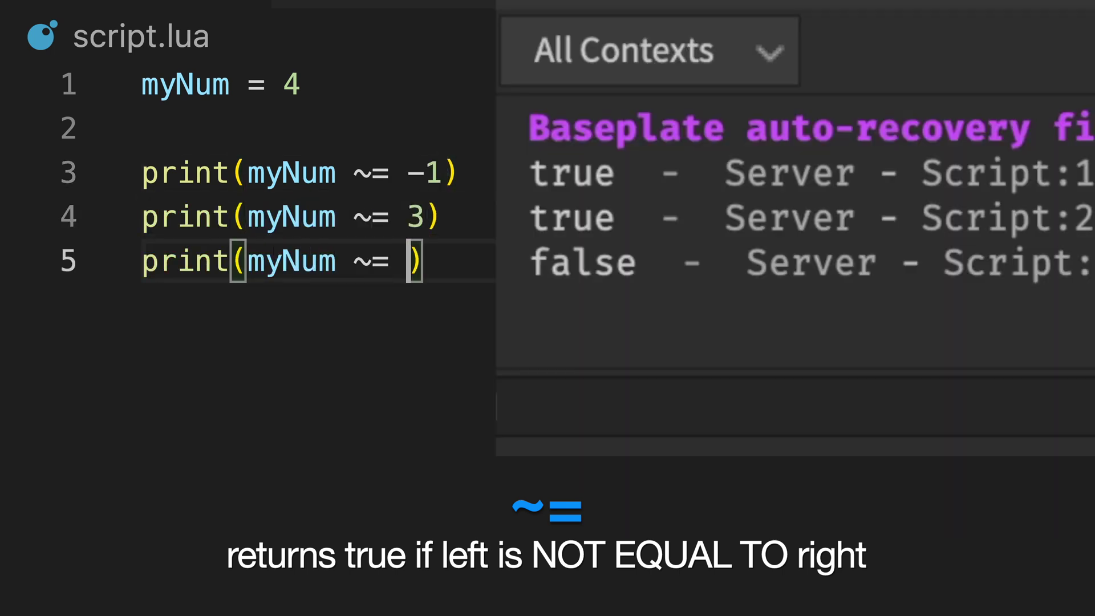
text(4)
text( 5 == 5 and 4 == 4)
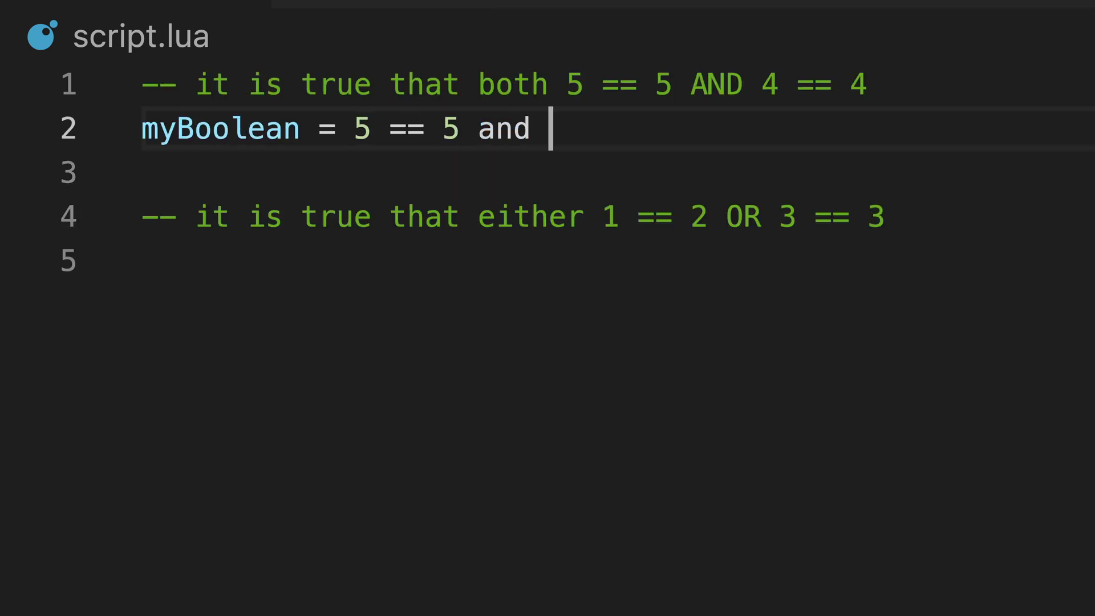
Step: Write and-combined comparisons on myNum and run them to print false results
key(Down)
key(Down)
key(Down)
text(myBoolean)
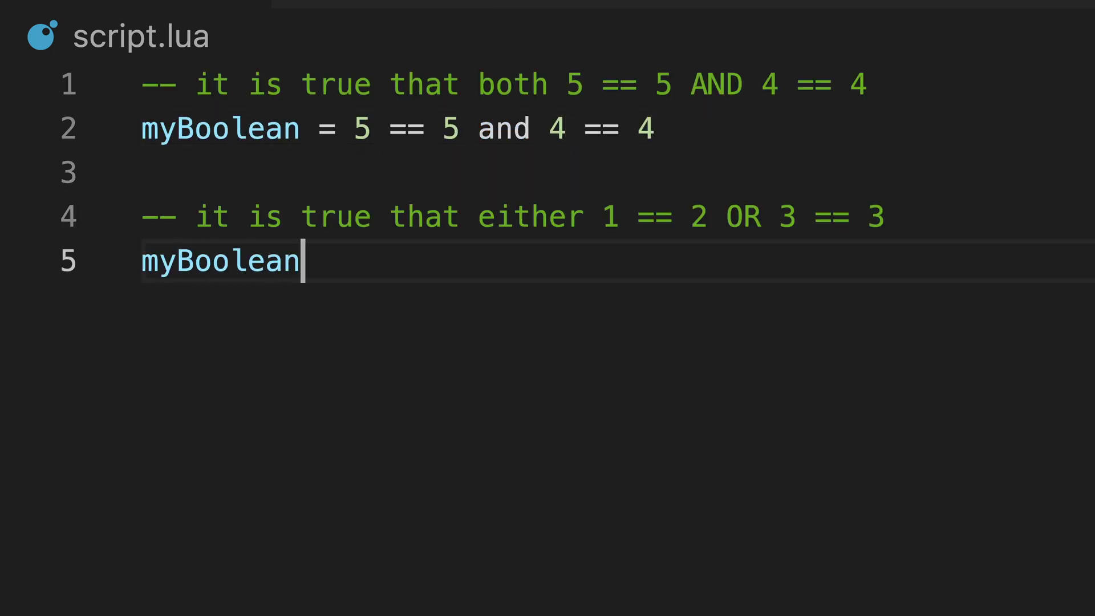
text( = 1 == 2 or 3 == 3)
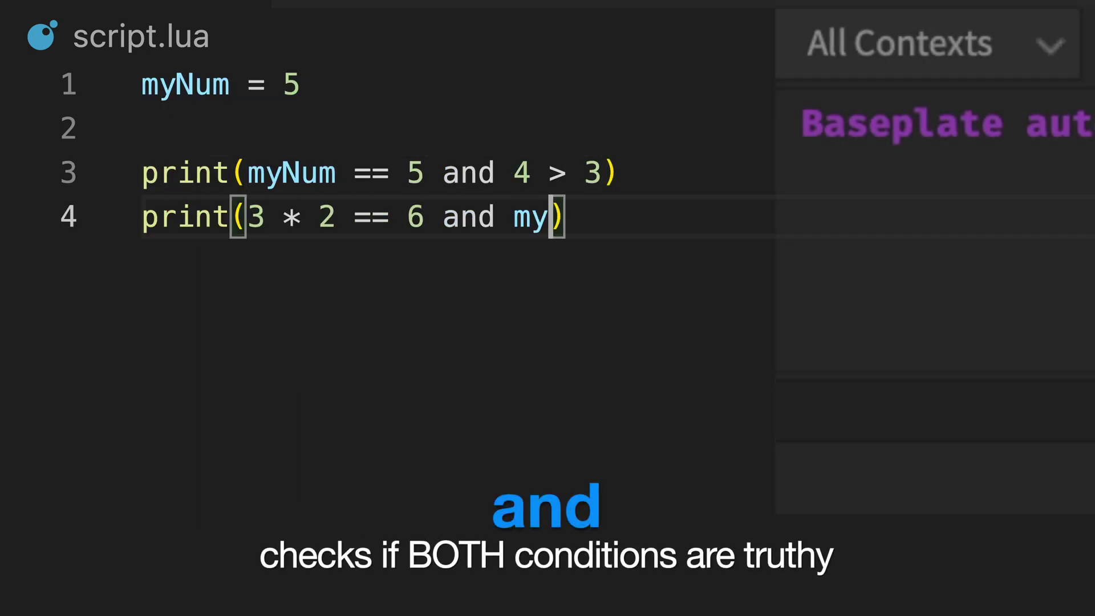
text(Num >= 5)
key(Return)
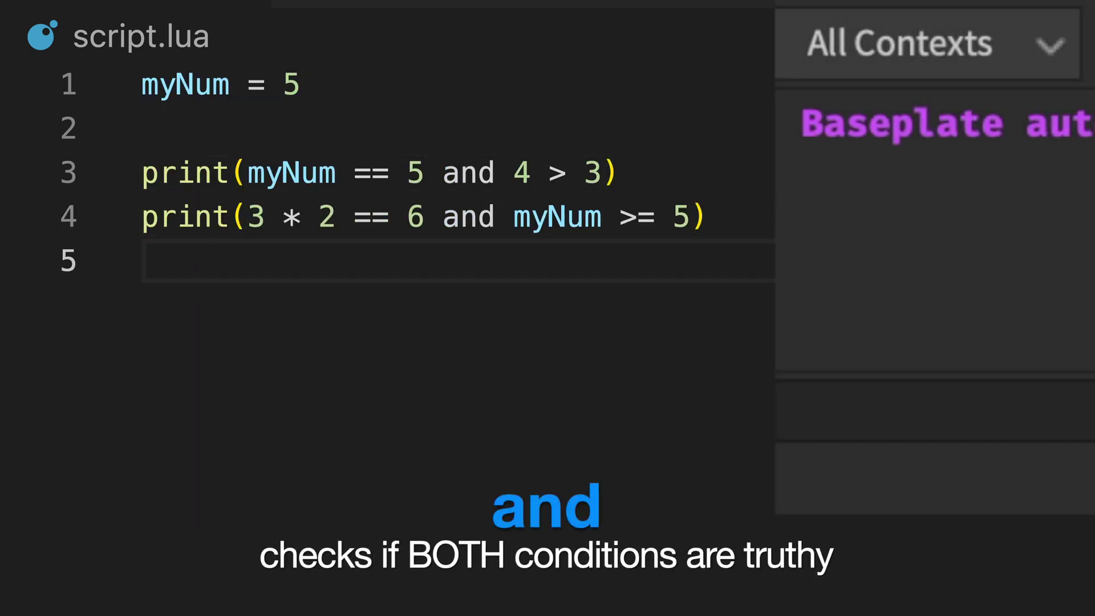
text(pr)
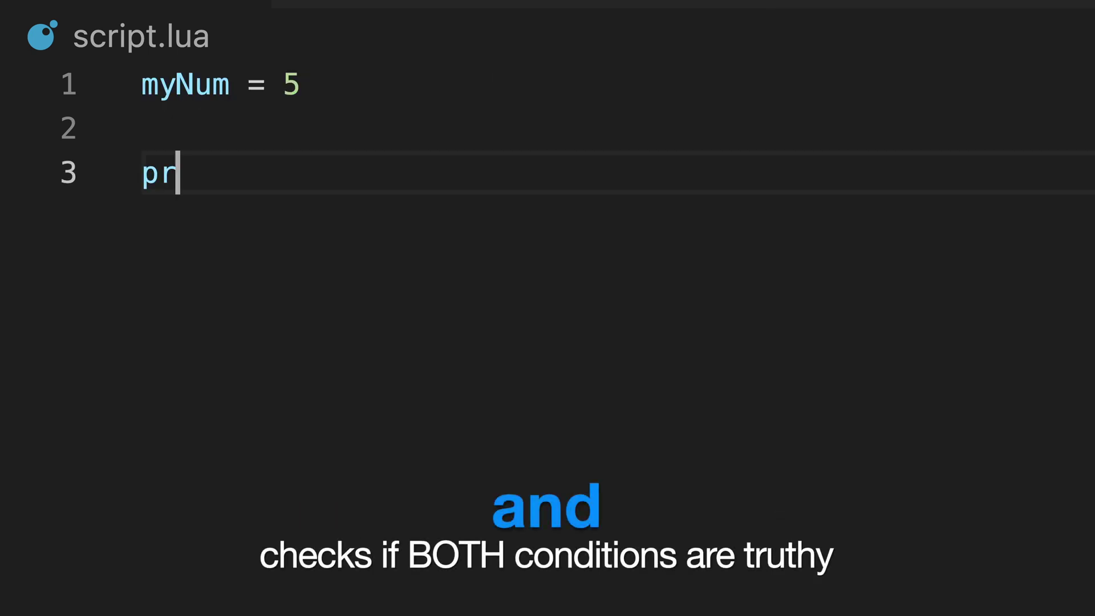
text(int(true and true)int(myNum == 5 and 3 < 2)
key(Return)
text(print(3 == 4 and 1 + 1 == 3)
key(Return)
text(print(true )
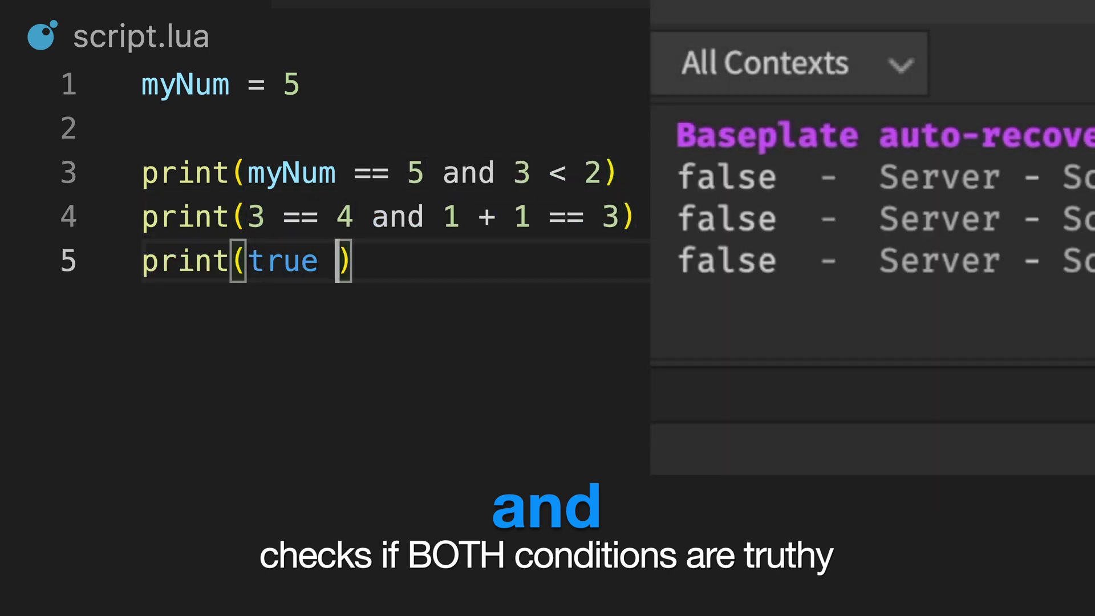
text(and false)
key(Right)
text(print(myNum == )
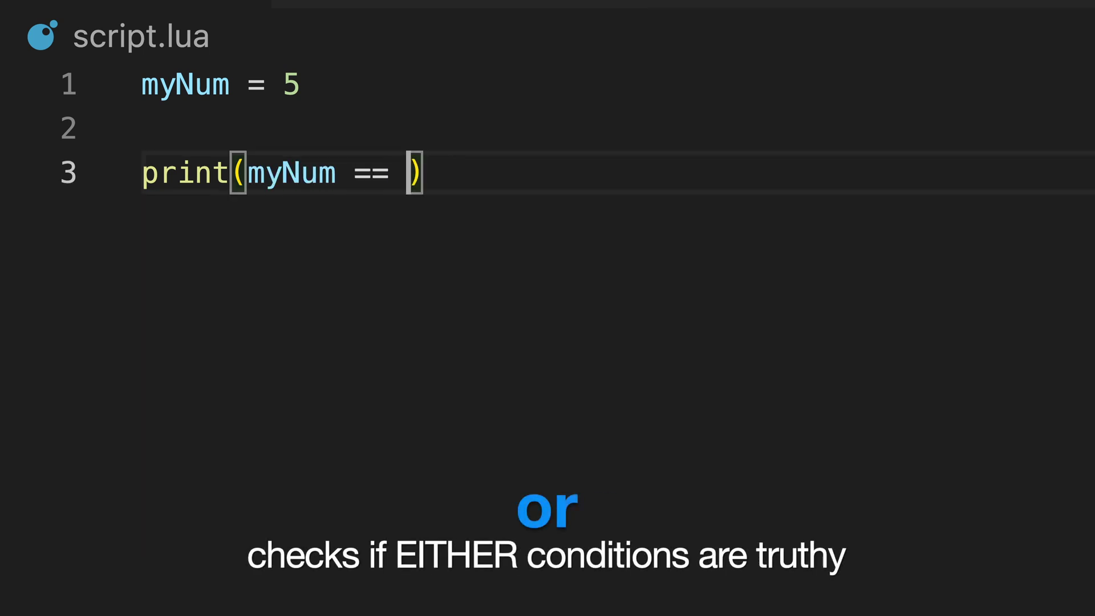
text(5 or 3 < 2))
Step: Rewrite the examples as or-combined comparisons on myNum and run to show the results
key(Return)
text(print(1 + 1 == 3 or 5 > 1))
key(Return)
text(print(true or false)
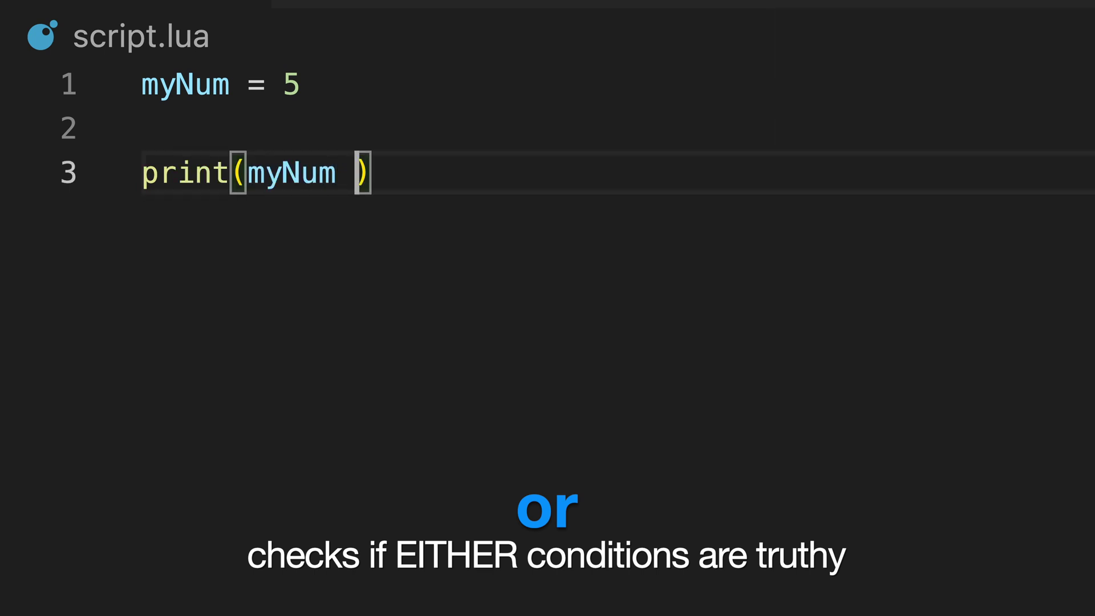
text(< 3 or 3 < 2)
key(Right)
key(Return)
text(print(1 + 1 == 3 or 1)
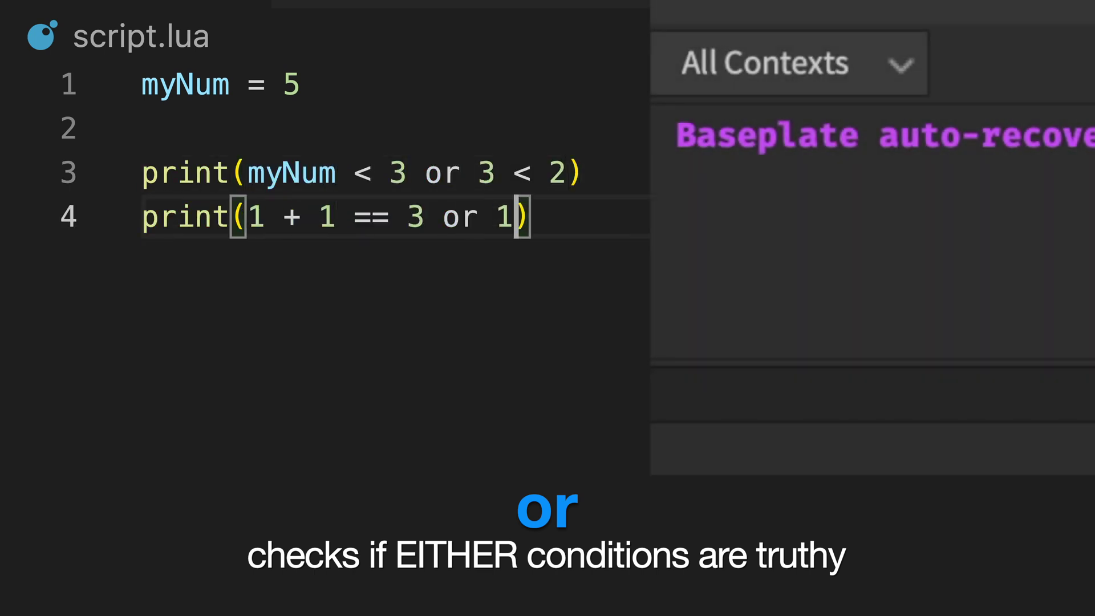
text( ~= 1)
key(Right)
key(Return)
text(print(false or false)
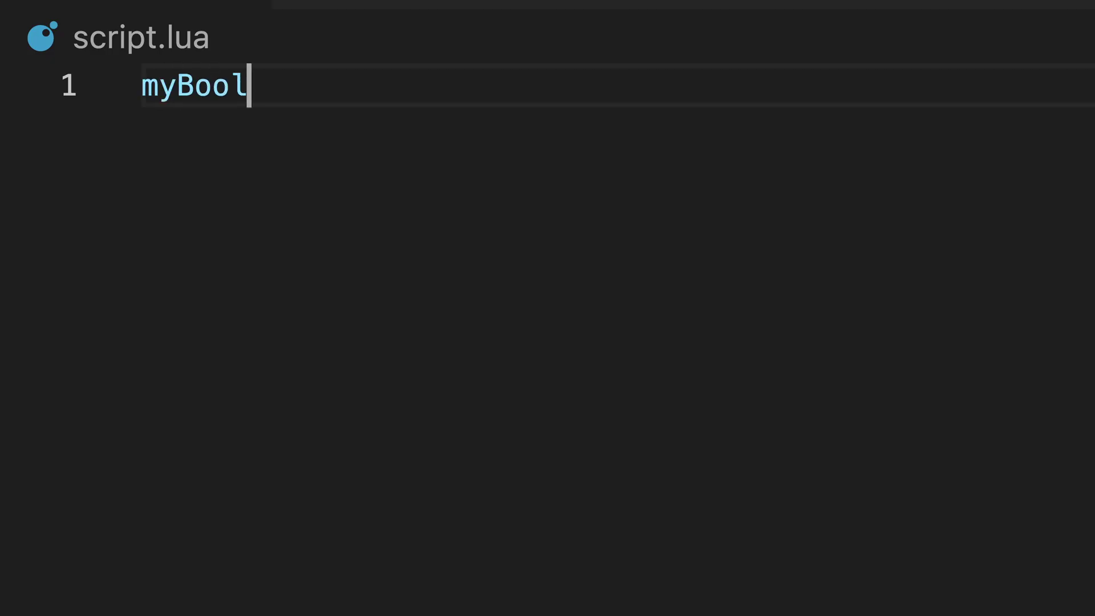
text(ean = 5=)
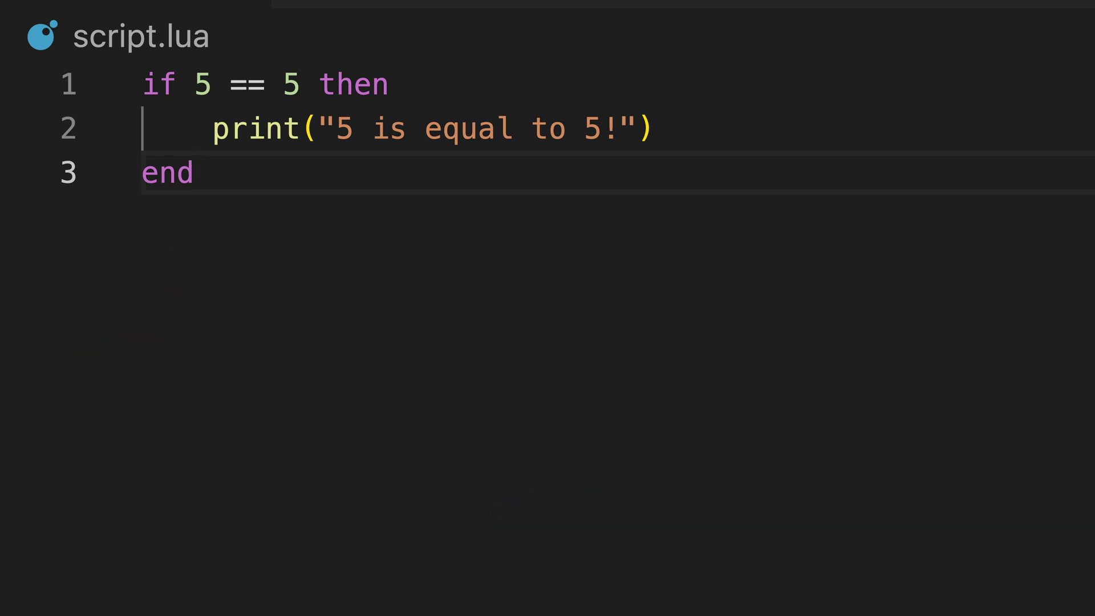
text(Name == "Josh" then)
Step: Write and run the if myName == "Josh" greeting block, then begin changing "Josh" to "Jeff"
key(Return)
text(p)
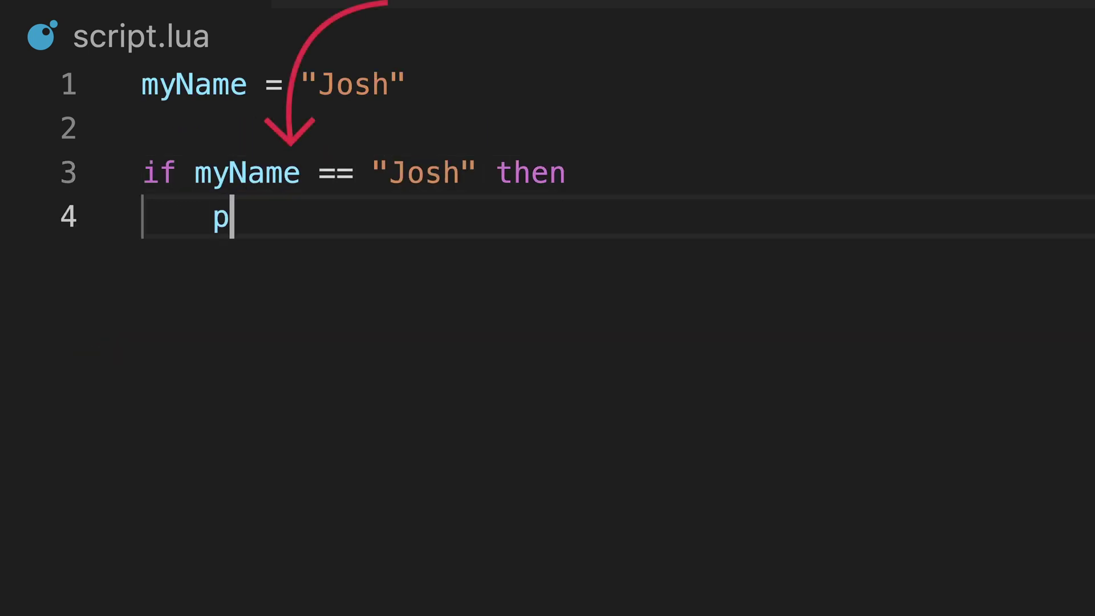
text(rint("Hi, Josh!)
key(End)
key(Return)
text(end  print(")
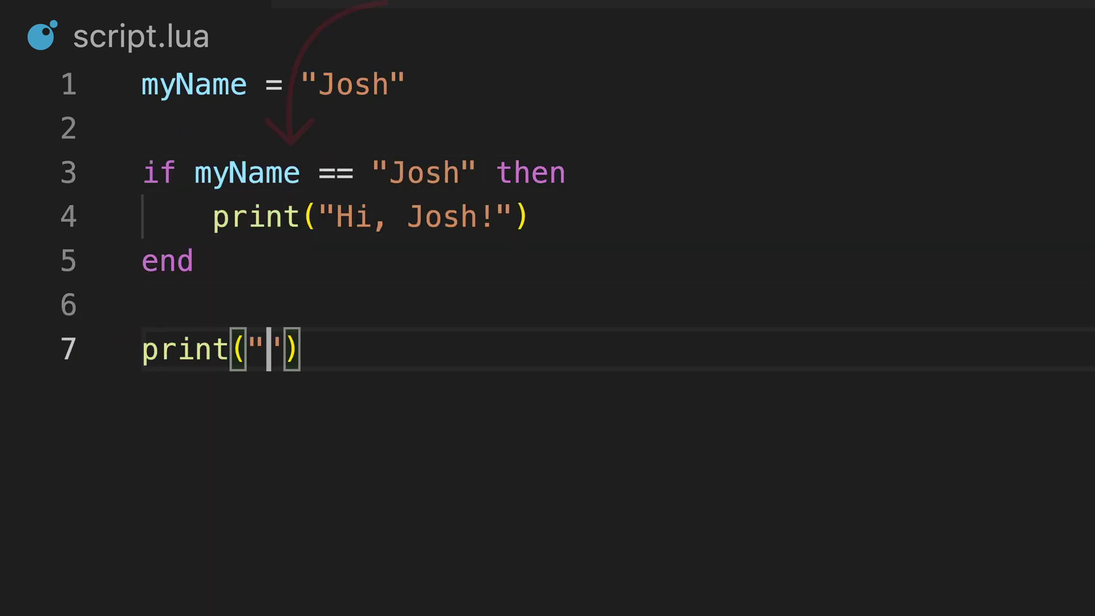
text(Finished!)
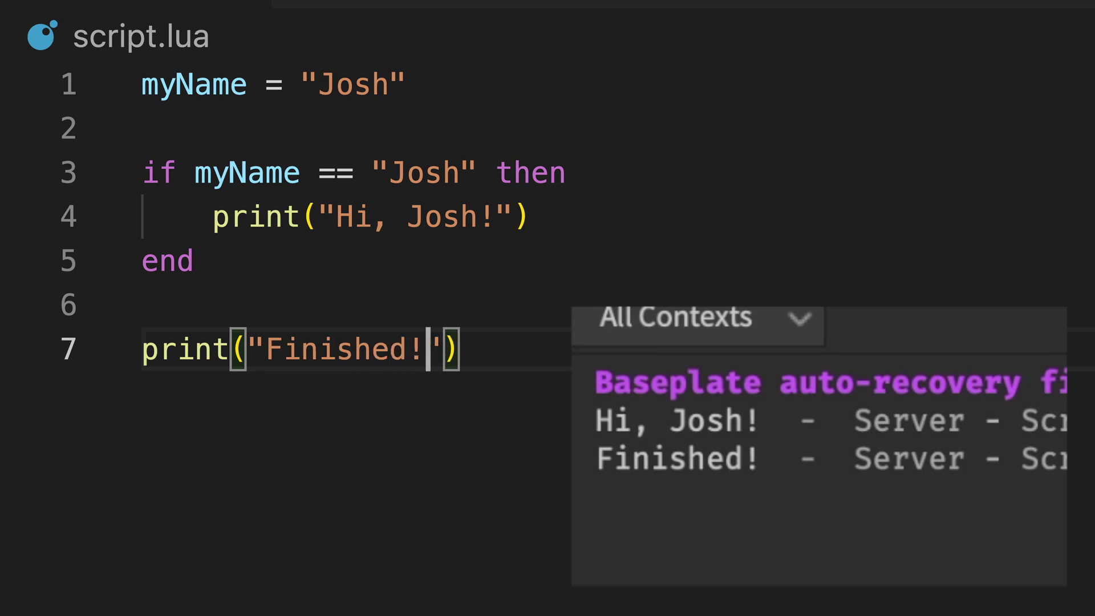
key(BackSpace)
key(BackSpace)
key(BackSpace)
text(eff)
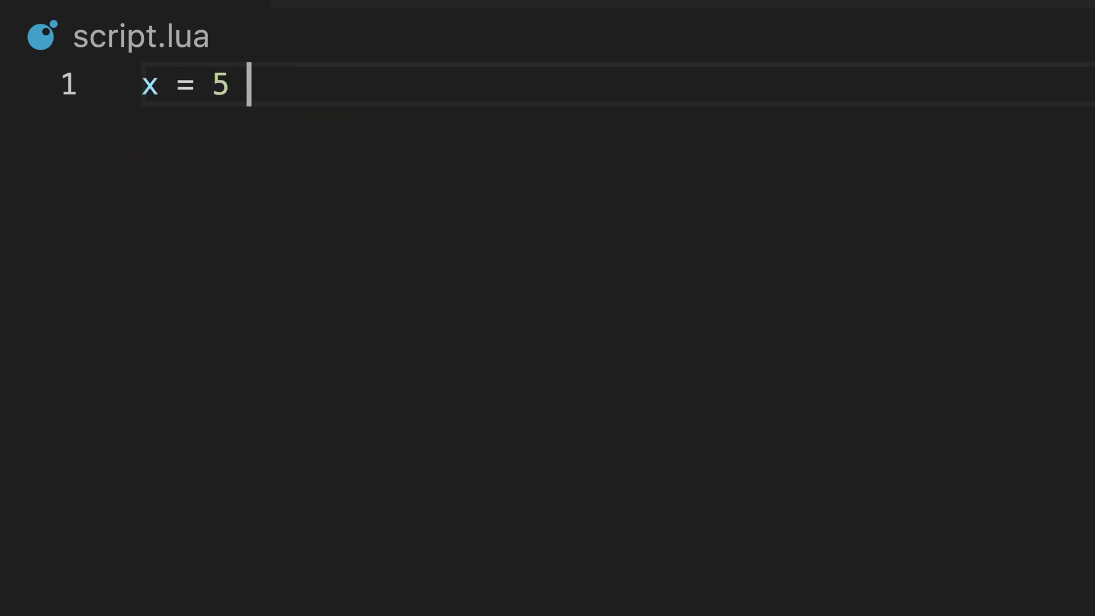
text(print(x) print()
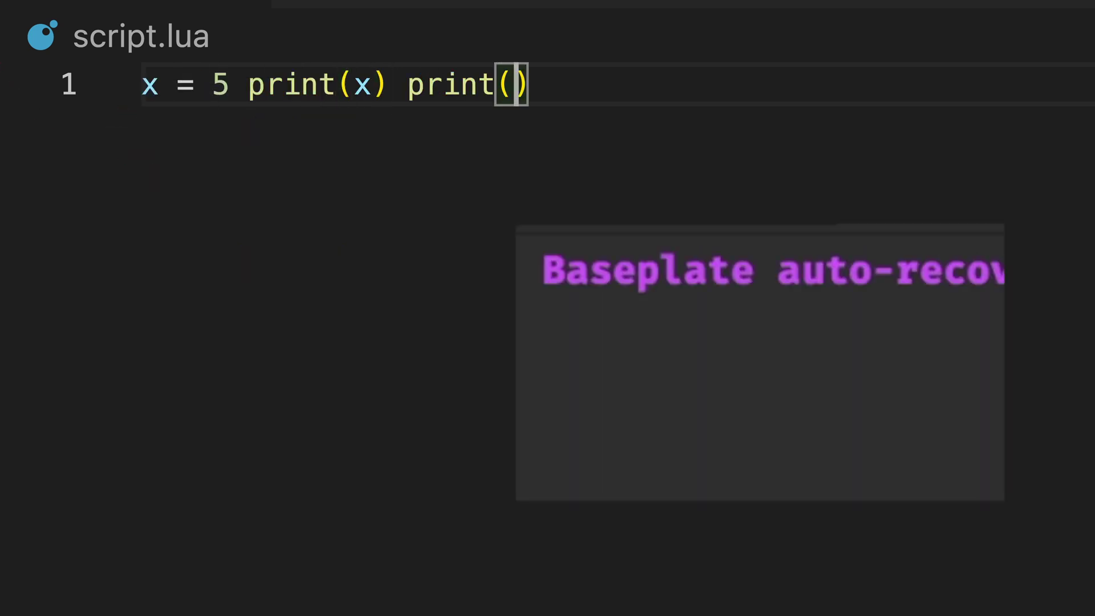
text("this works!)
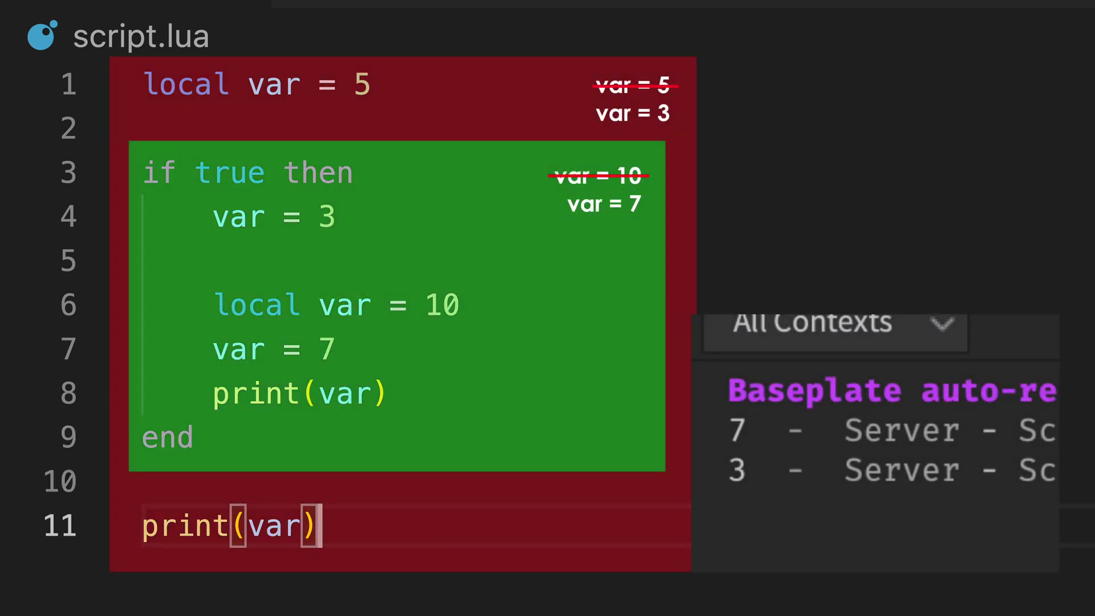
text(l)
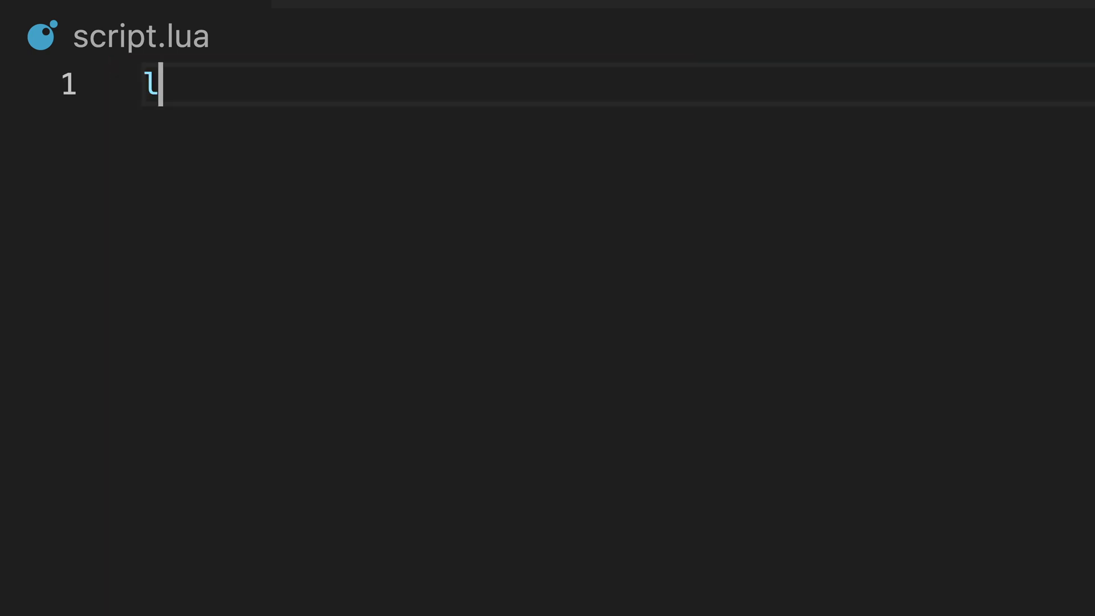
text(ocal myName = "Josh)
Step: Write local myName = "Josh", local myAge = 20 and print(myName .. " is " .. myAge)
key(Return)
text(local myAge = 20)
key(Return)
key(Return)
text(print()
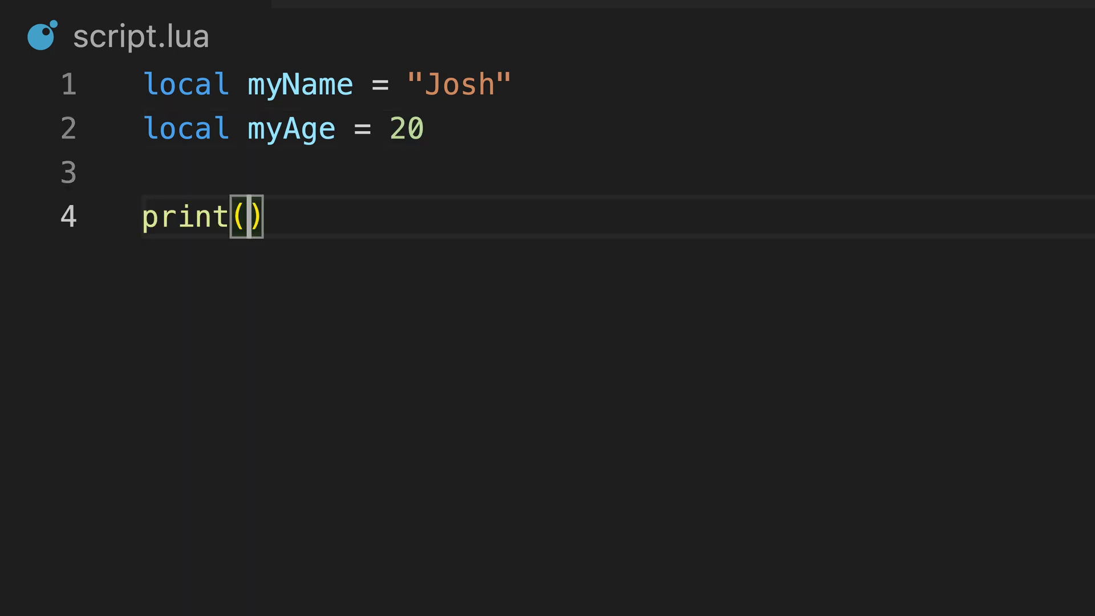
text(myName .. " is " .. myAge)
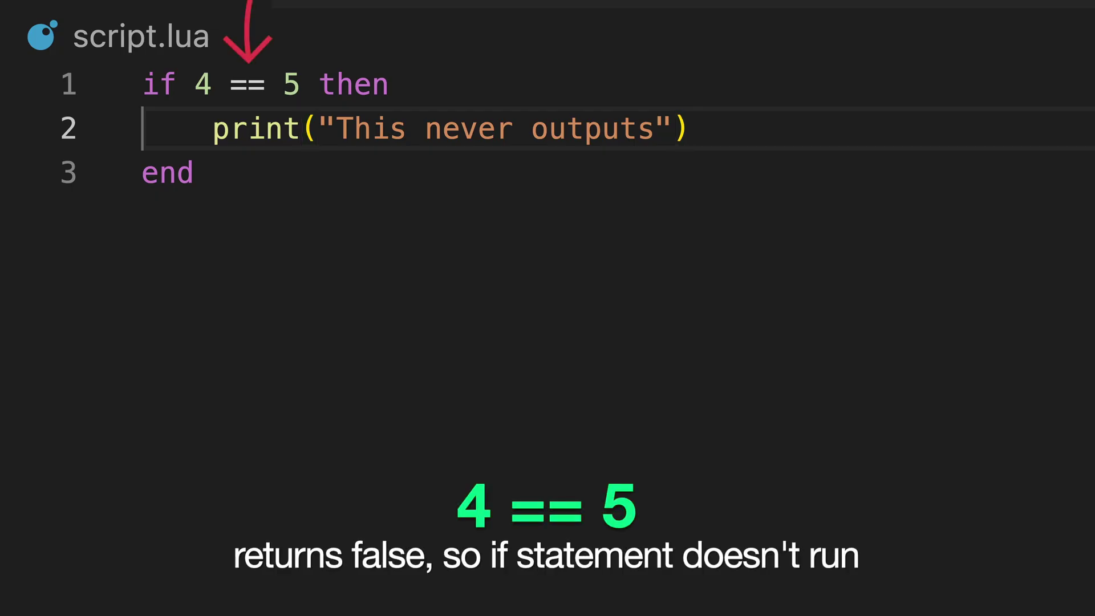
Step: Add elseif 3 > 5 and elseif false branches, each printing "This also never outputs"
key(Return)
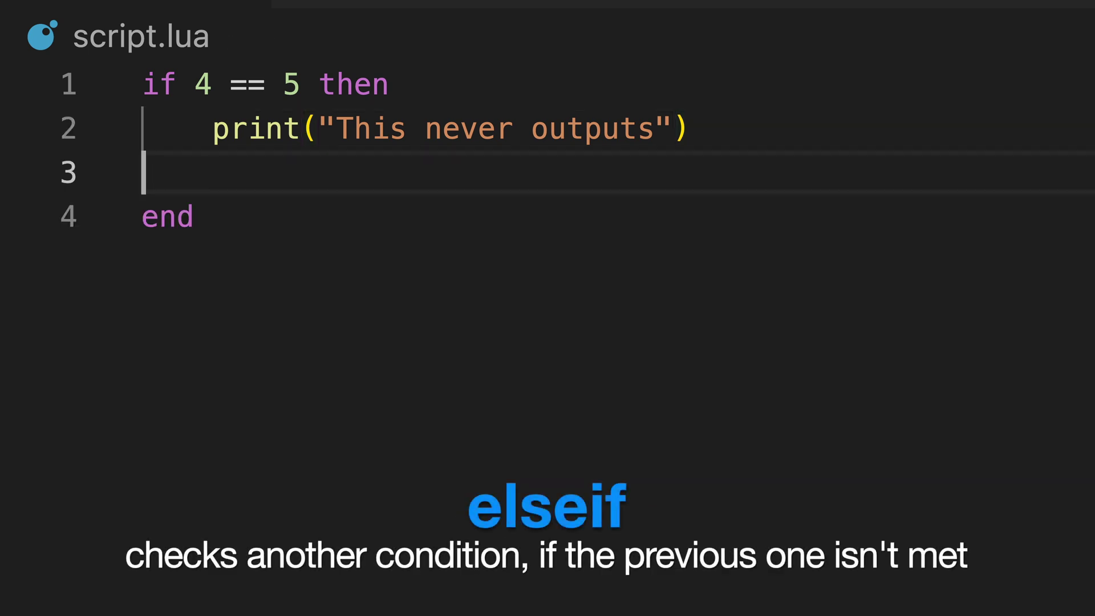
text(elseif 5 == 5 then)
key(Return)
text(p)
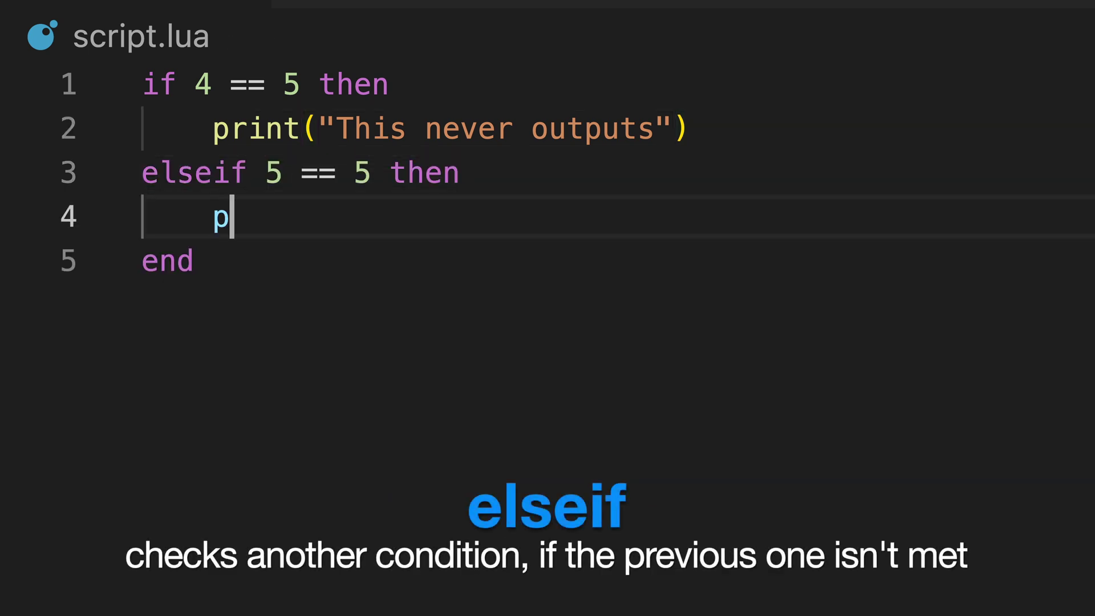
text(rint(7))
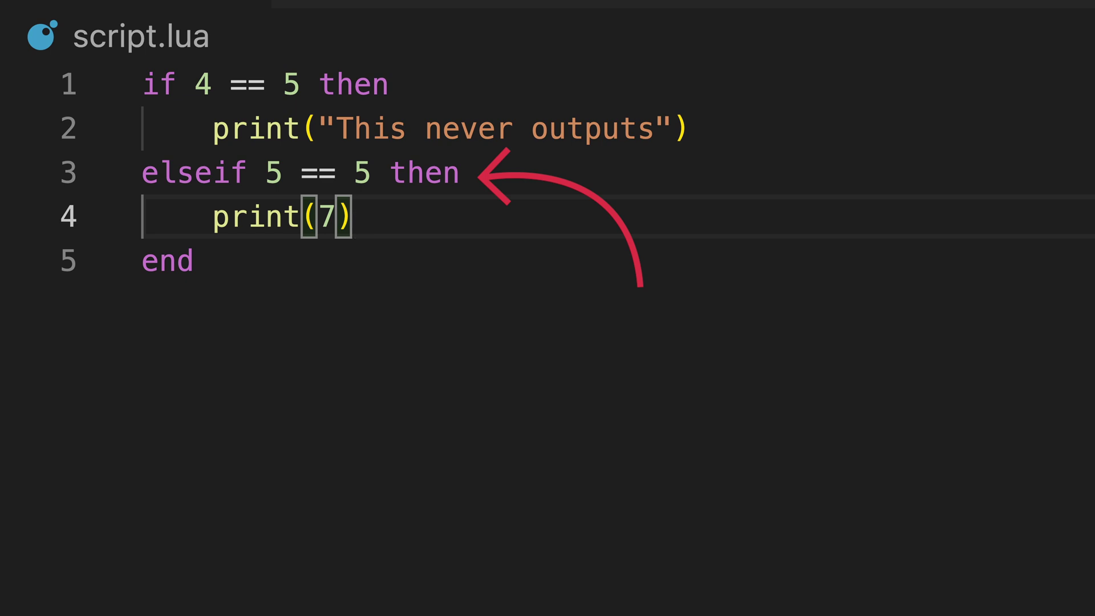
key(Right)
key(Return)
text(elseif 6 == 6 then)
key(Return)
text(print("This doesn't output either)
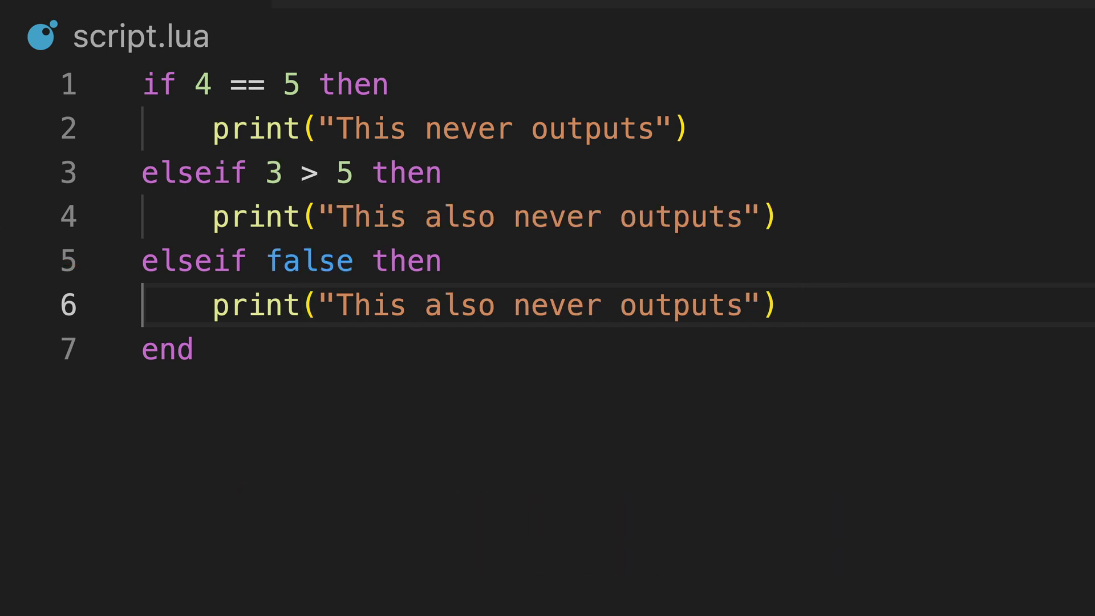
Step: Add an else branch printing "This outputs instead!" before the block's end
key(End)
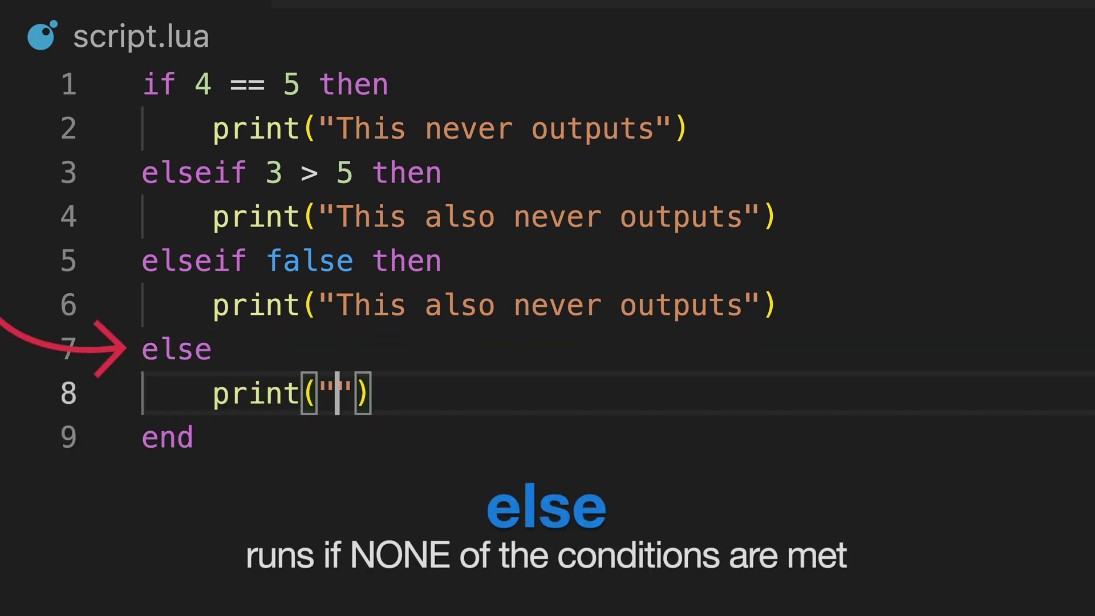
text(This DOES output! :)
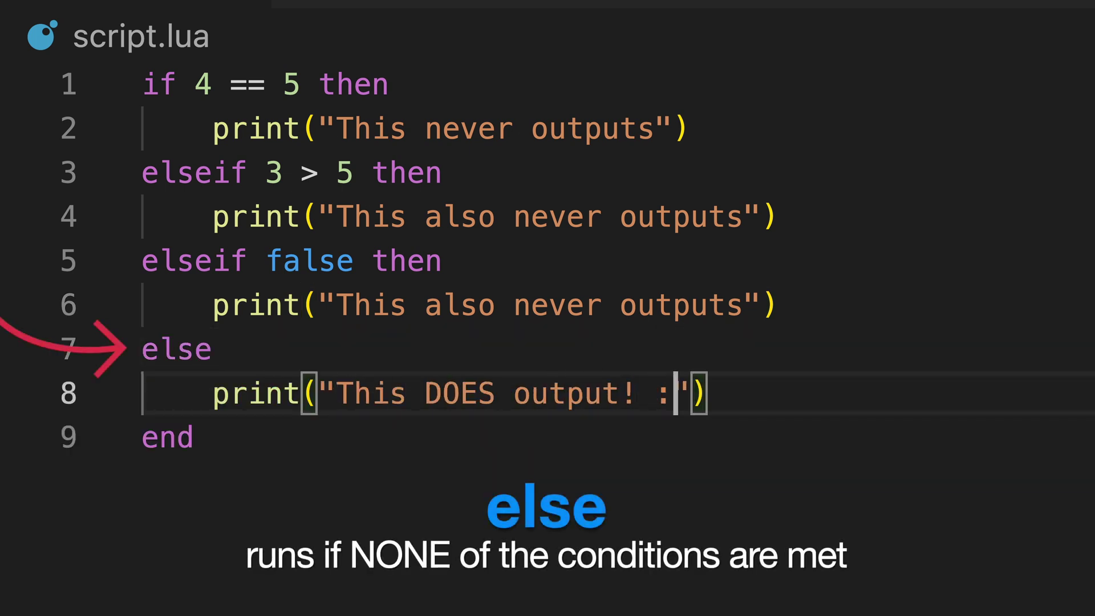
text(D)
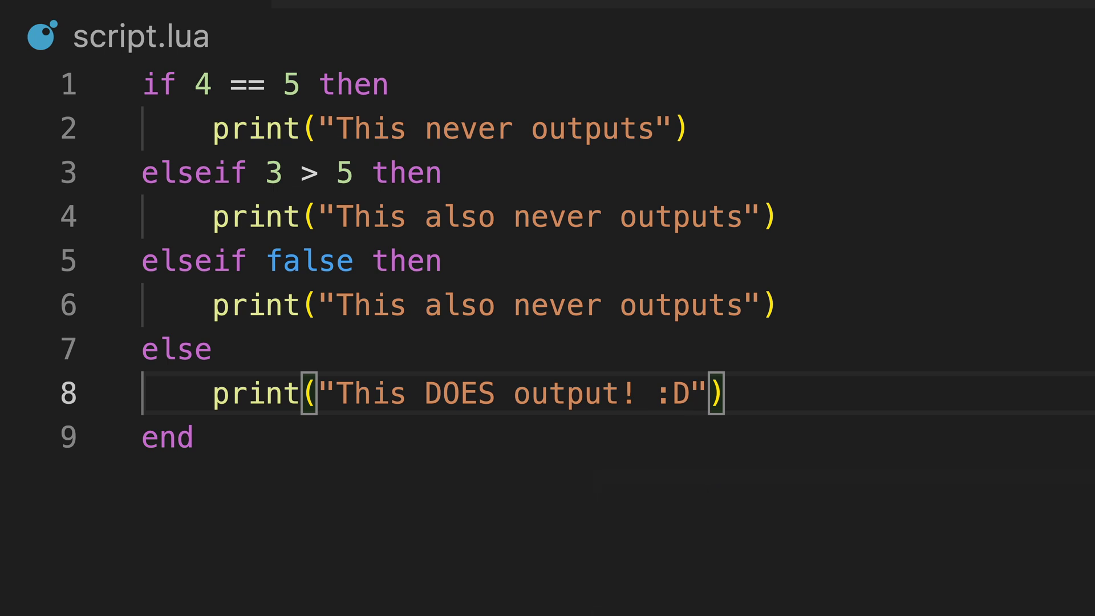
key(Return)
text(else)
key(Return)
text(print()
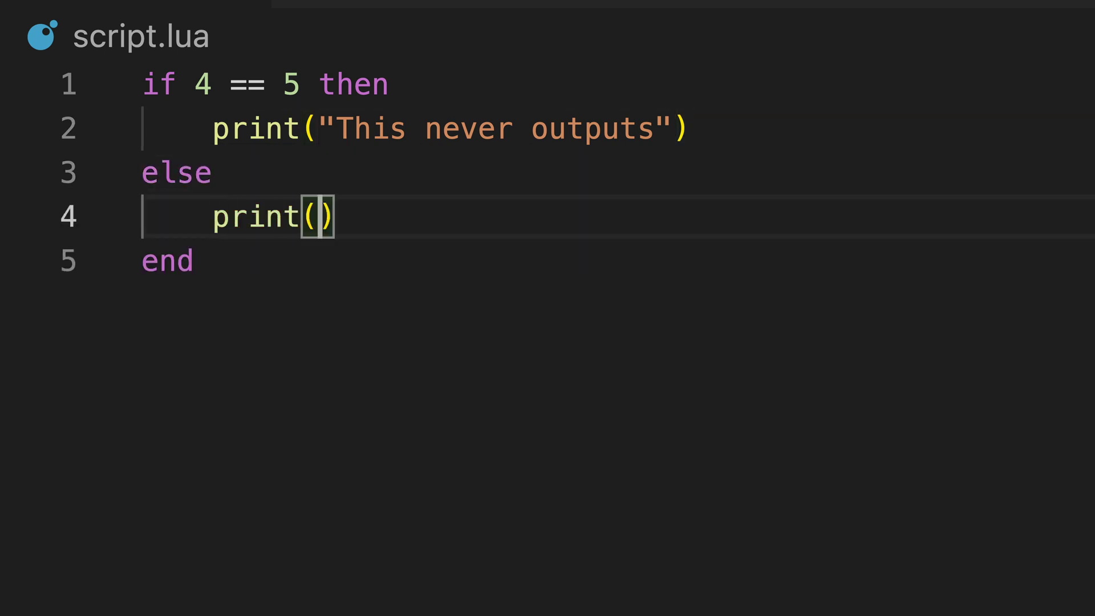
text("This outputs instead!)
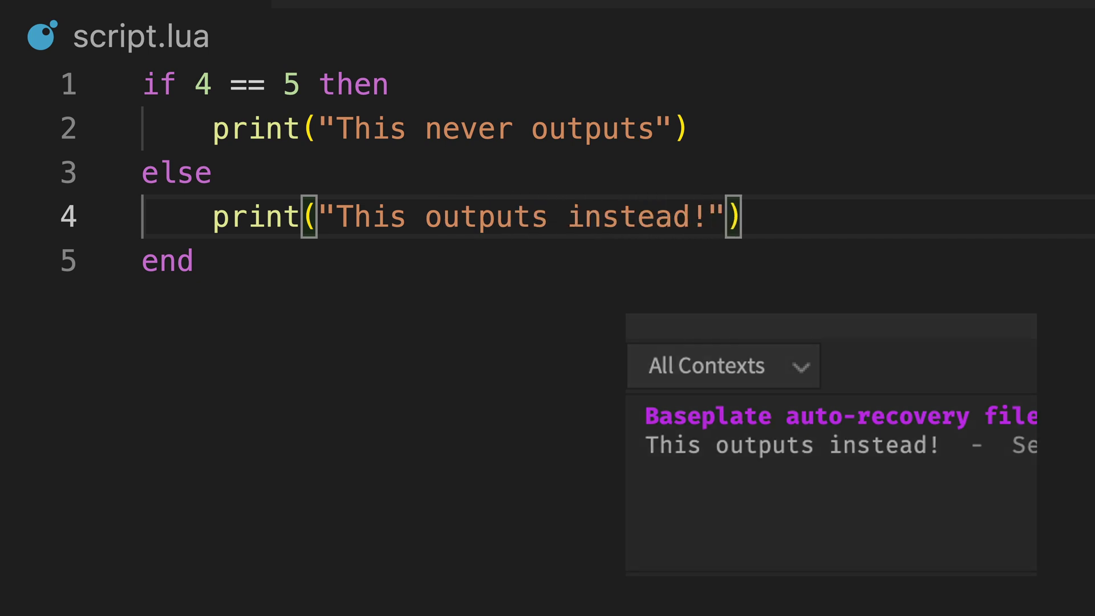